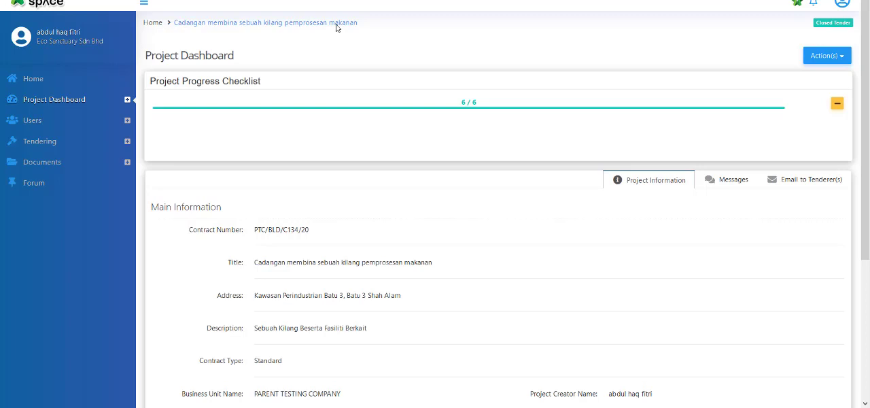
Open the project in BuildSpace Pro and bring up the tenderer settings from its tenderer comparison.
{"action": "left_click", "coordinate": [797, 4]}
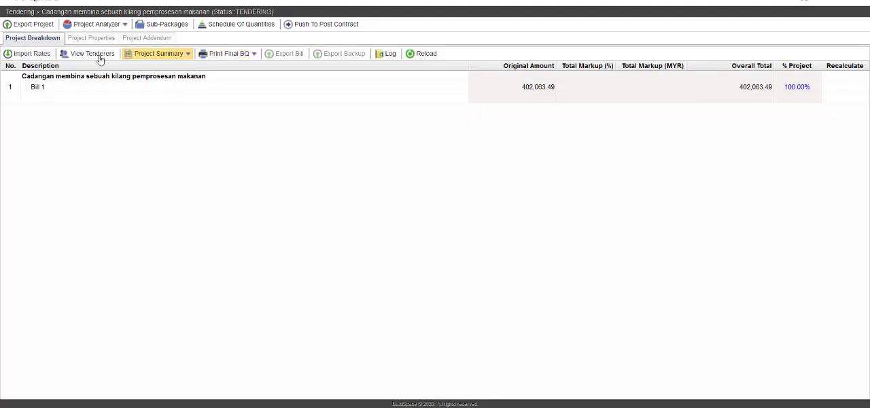
{"action": "left_click", "coordinate": [89, 57]}
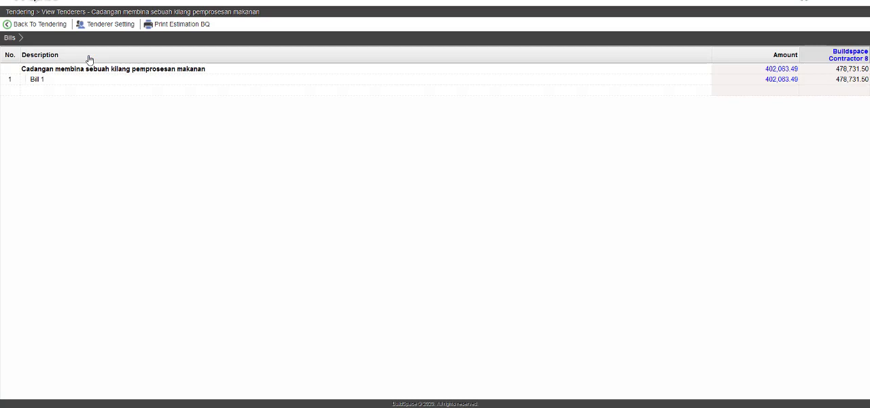
{"action": "left_click", "coordinate": [107, 25]}
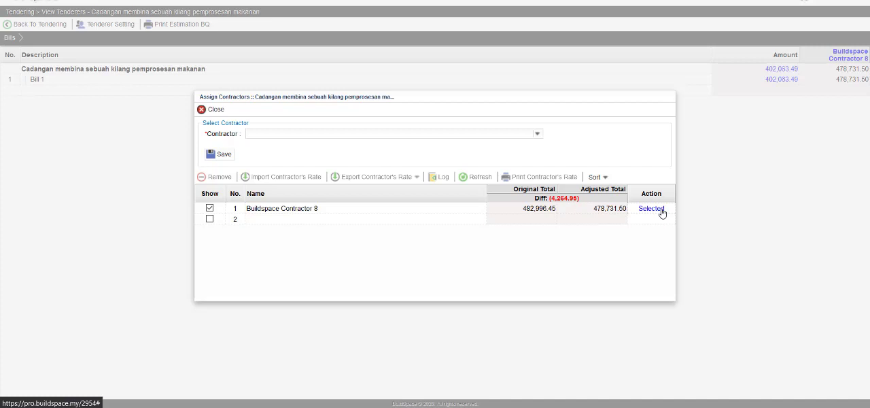
Export Buildspace Contractor 8's rates with not listed items and save the EBQ file.
{"action": "left_click", "coordinate": [439, 211]}
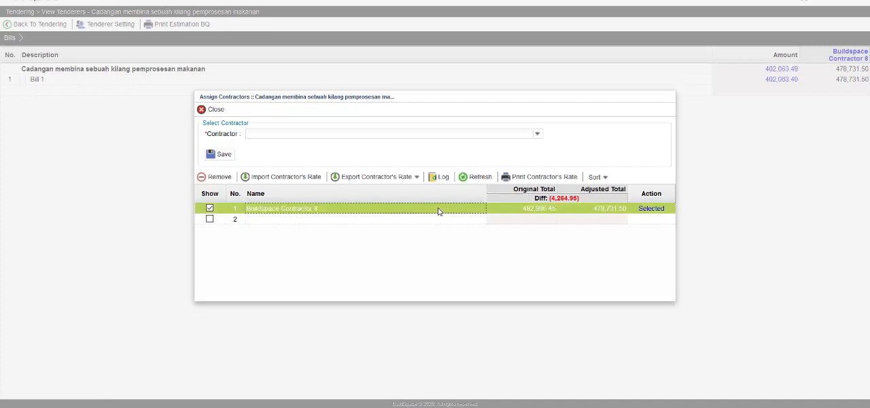
{"action": "left_click", "coordinate": [411, 178]}
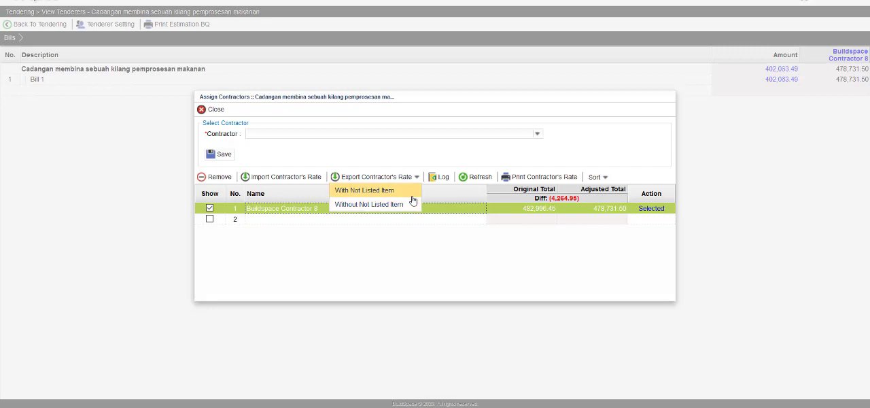
{"action": "left_click", "coordinate": [412, 196]}
{"action": "left_click", "coordinate": [387, 186]}
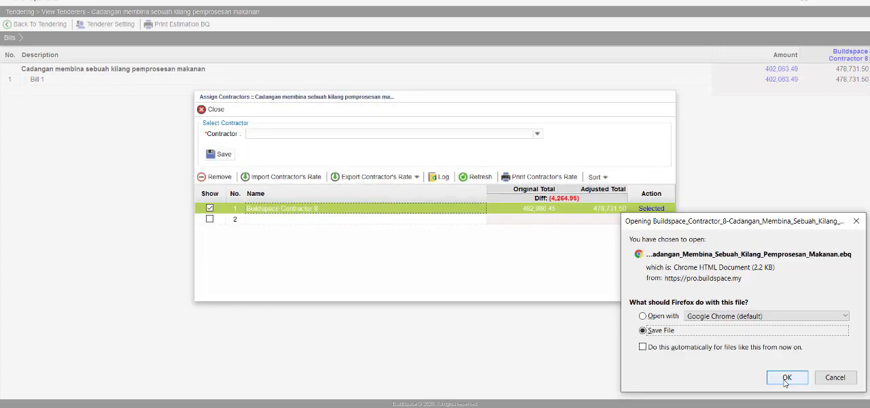
{"action": "left_click", "coordinate": [786, 380]}
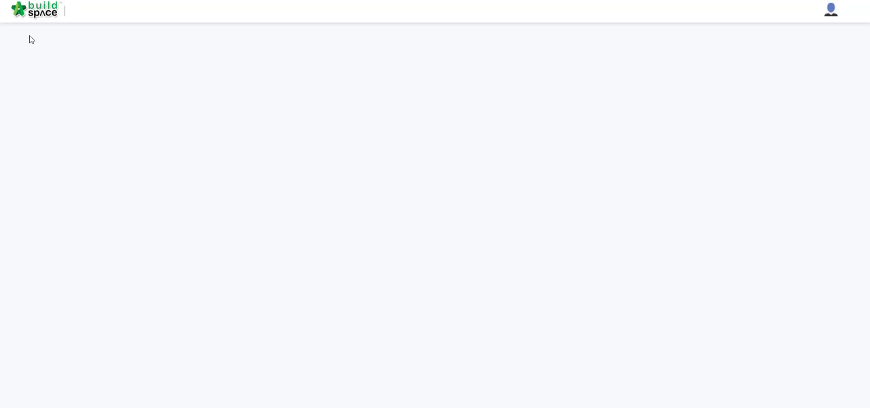
In the contractor's BuildSpace, open the tendering project "Cadangan membina sebuah kilang pemprosesan makanan".
{"action": "left_click", "coordinate": [37, 16]}
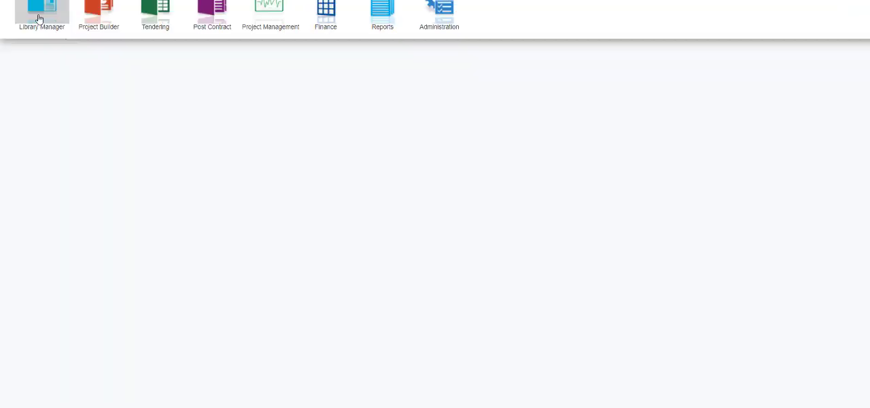
{"action": "left_click", "coordinate": [158, 27]}
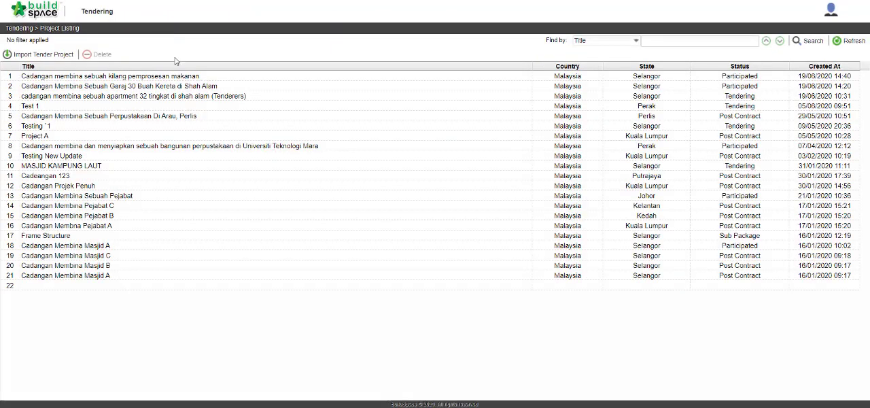
{"action": "left_click", "coordinate": [209, 79]}
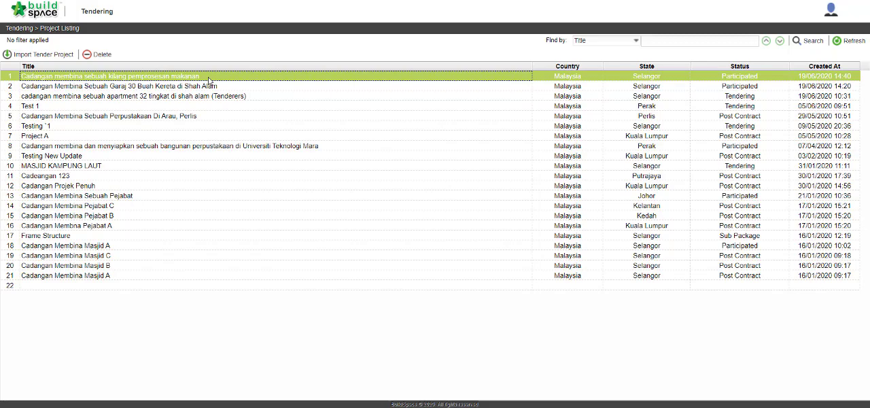
{"action": "double_click", "coordinate": [208, 79]}
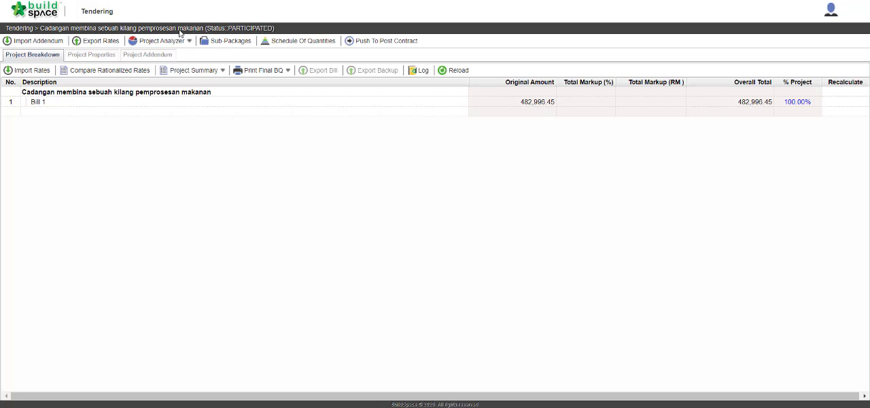
Import the rationalized rates from the exported Buildspace_Contractor_8 EBQ file and return to the project breakdown.
{"action": "left_click", "coordinate": [126, 72]}
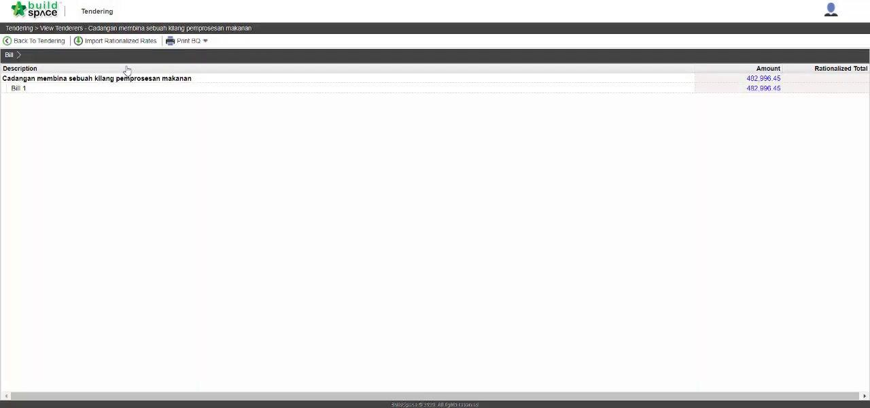
{"action": "left_click", "coordinate": [129, 42]}
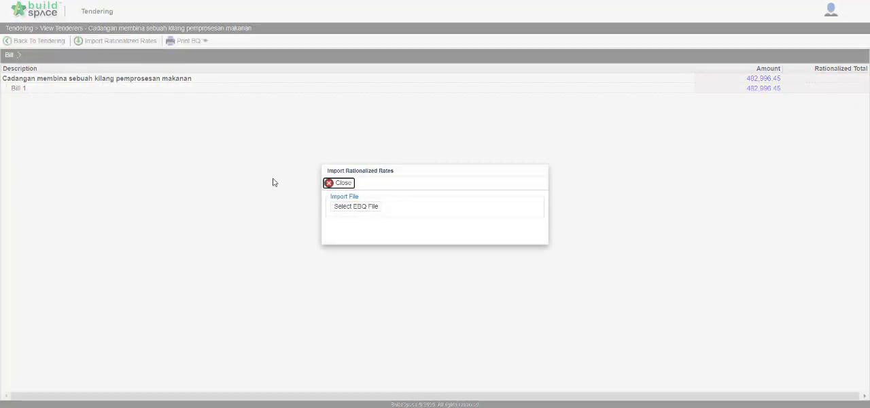
{"action": "left_click", "coordinate": [361, 206]}
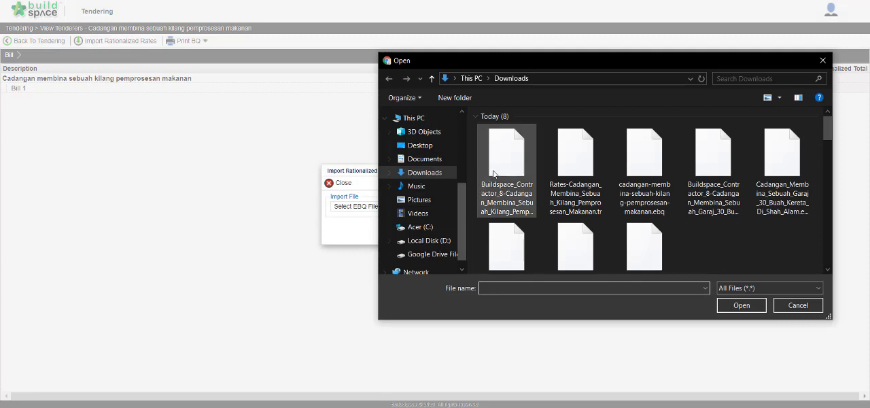
{"action": "left_click", "coordinate": [506, 163]}
{"action": "left_click", "coordinate": [741, 307]}
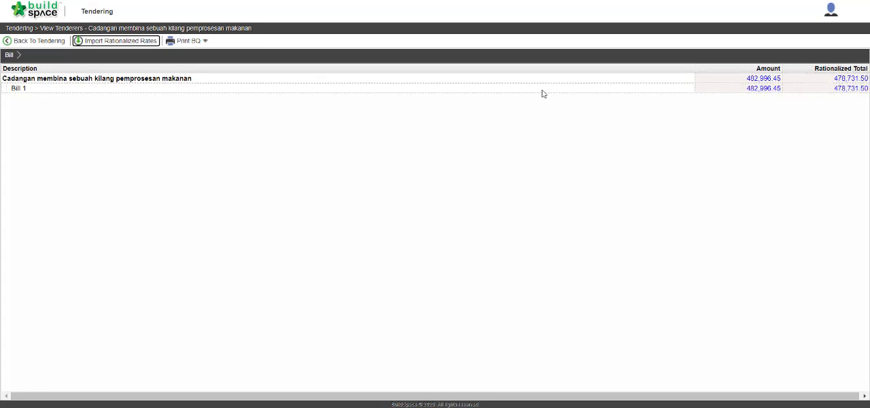
{"action": "left_click", "coordinate": [46, 43]}
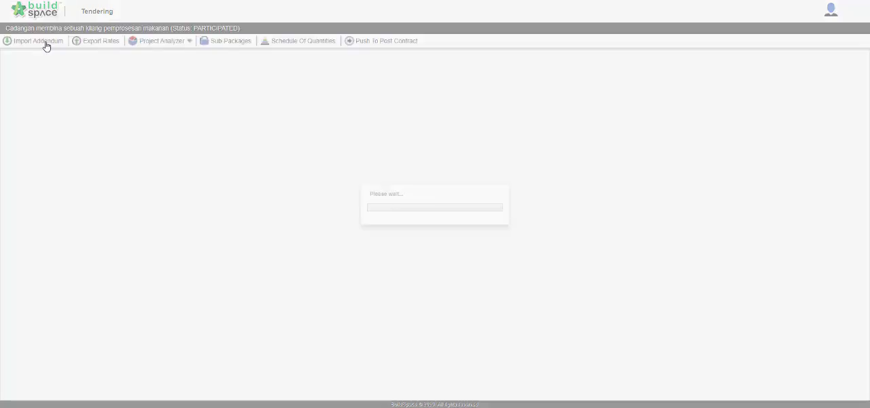
Push the project to post contract, publishing with the rationalized rate and without not listed items.
{"action": "left_click", "coordinate": [374, 44]}
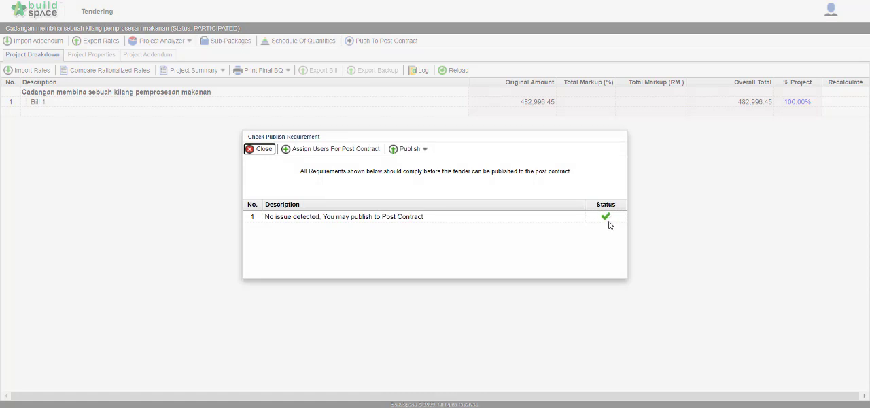
{"action": "left_click", "coordinate": [410, 148]}
{"action": "mouse_move", "coordinate": [446, 166]}
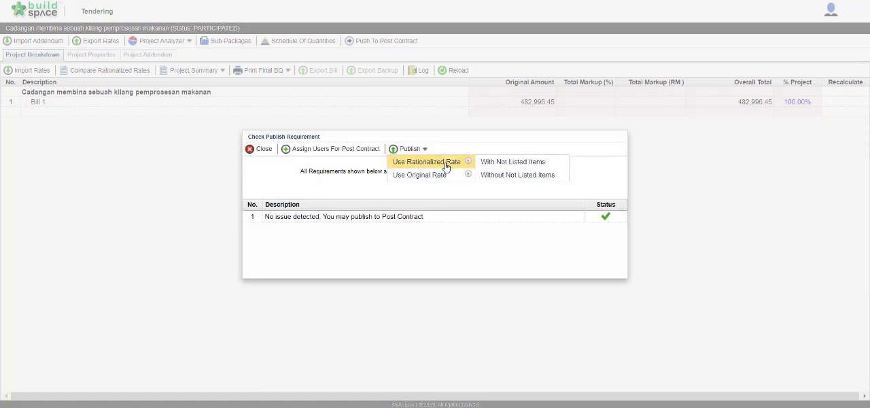
{"action": "left_click", "coordinate": [553, 175]}
Set the LA No. to 1 and the contract period from 6/20/2020 to 6/2/2021.
{"action": "left_click", "coordinate": [537, 130]}
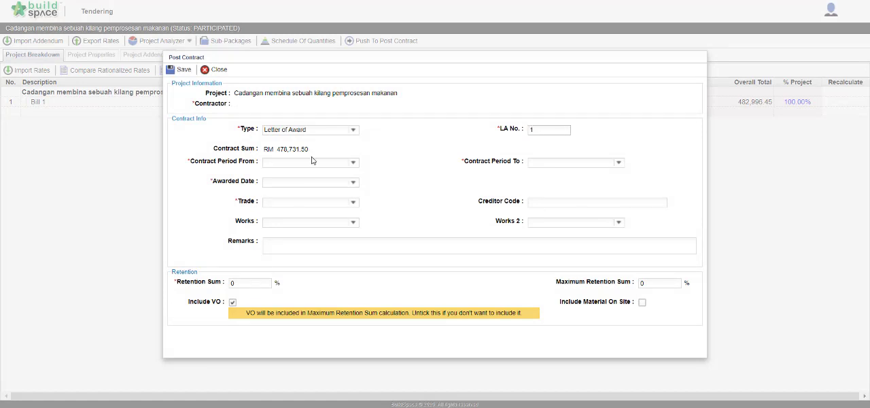
{"action": "left_click", "coordinate": [353, 163]}
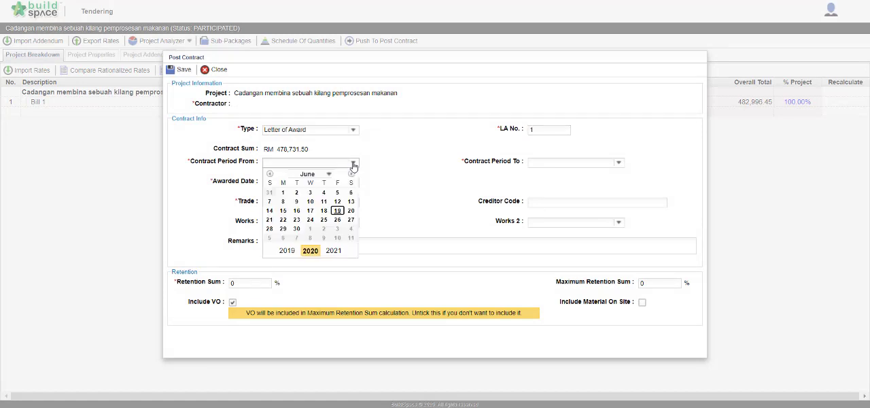
{"action": "left_click", "coordinate": [350, 217]}
{"action": "left_click", "coordinate": [618, 164]}
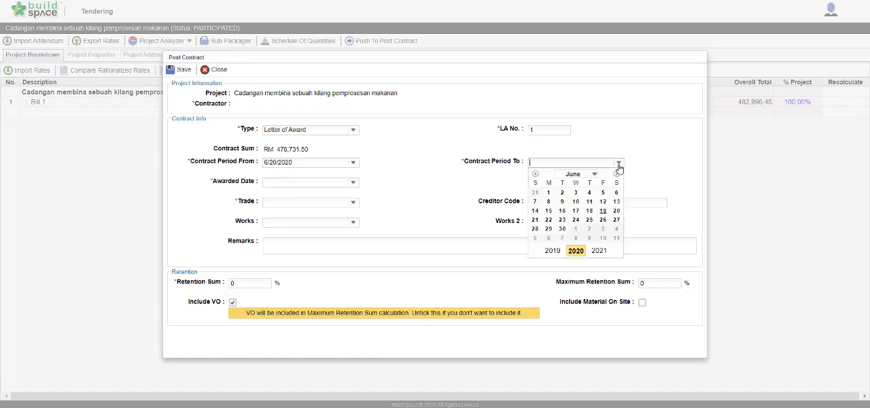
{"action": "left_click", "coordinate": [599, 251]}
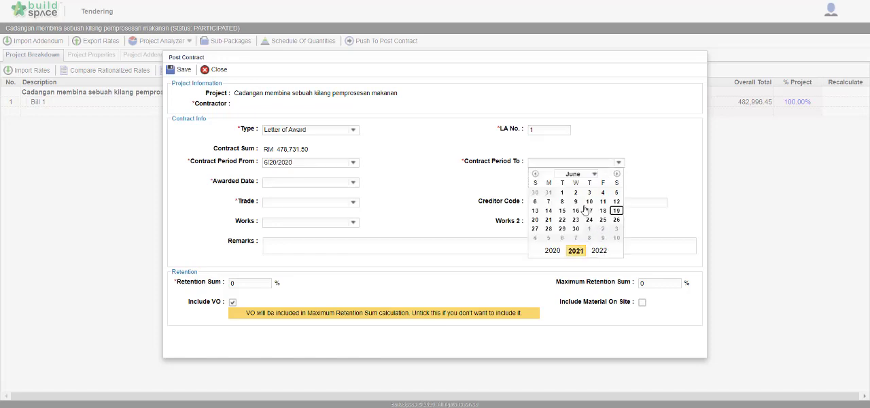
{"action": "left_click", "coordinate": [575, 194]}
Set the awarded date to 6/19/2020 and the trade to Main Contractor.
{"action": "left_click", "coordinate": [352, 182]}
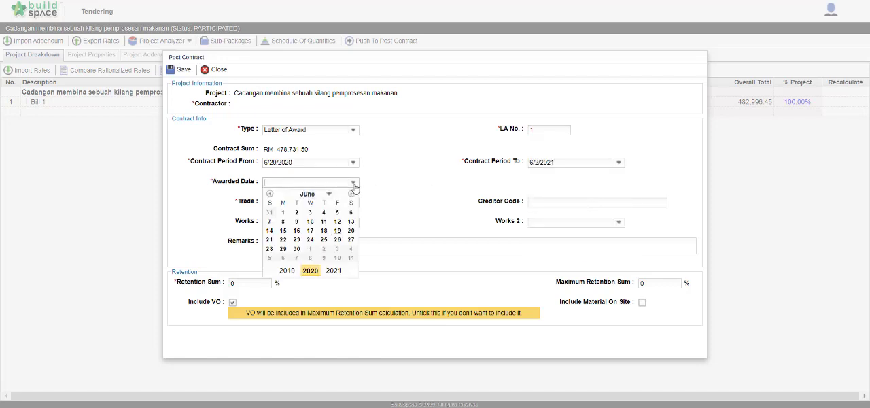
{"action": "left_click", "coordinate": [341, 231]}
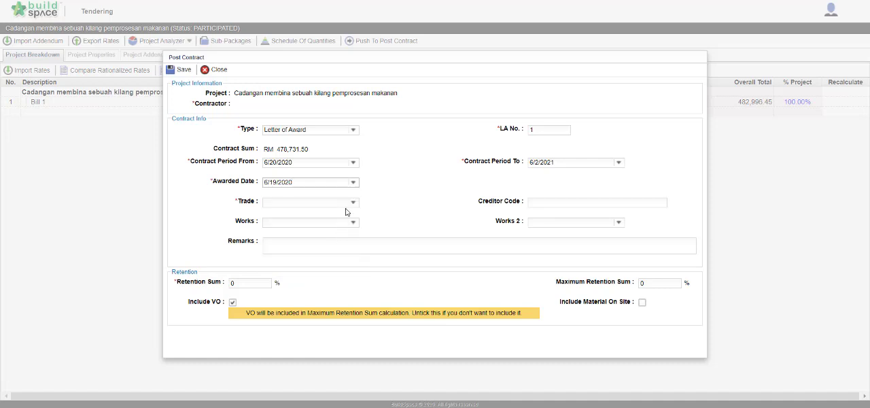
{"action": "left_click", "coordinate": [353, 202]}
{"action": "left_click", "coordinate": [321, 245]}
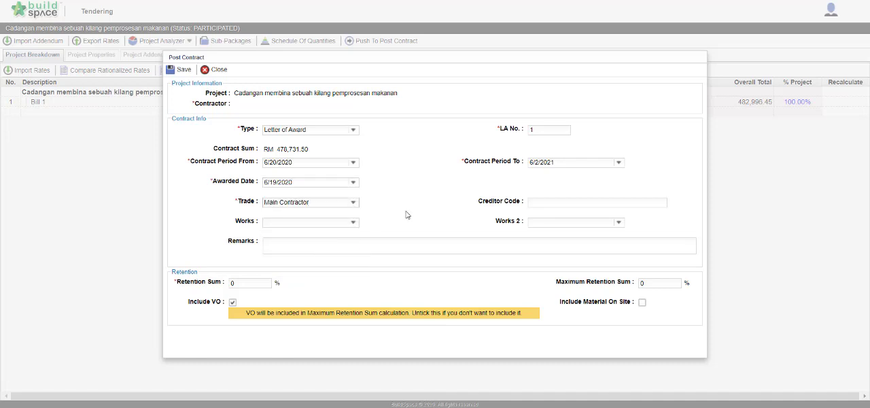
Set the retention sum to 10 %, fill in the maximum retention sum and save the post contract details.
{"action": "left_click", "coordinate": [216, 286]}
{"action": "left_click_drag", "start_coordinate": [217, 286], "coordinate": [214, 287]}
{"action": "type", "text": "10"}
{"action": "left_click", "coordinate": [660, 283]}
{"action": "left_click", "coordinate": [185, 72]}
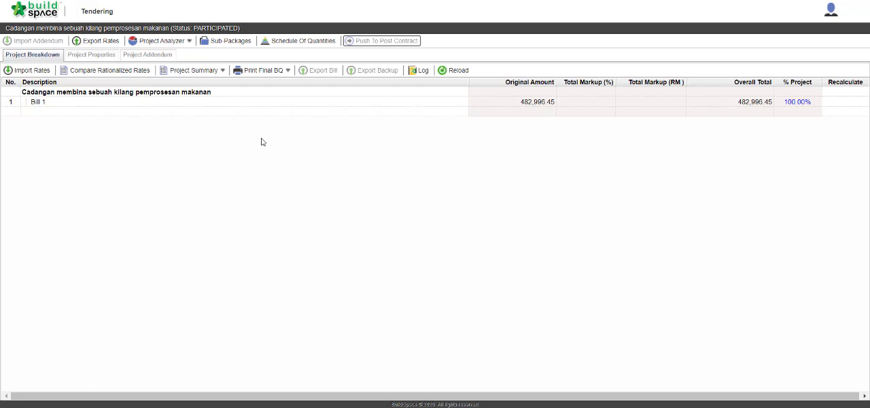
Open "Cadangan membina sebuah kilang pemprosesan makanan" in the Post Contract module.
{"action": "left_click", "coordinate": [54, 11]}
{"action": "left_click", "coordinate": [215, 34]}
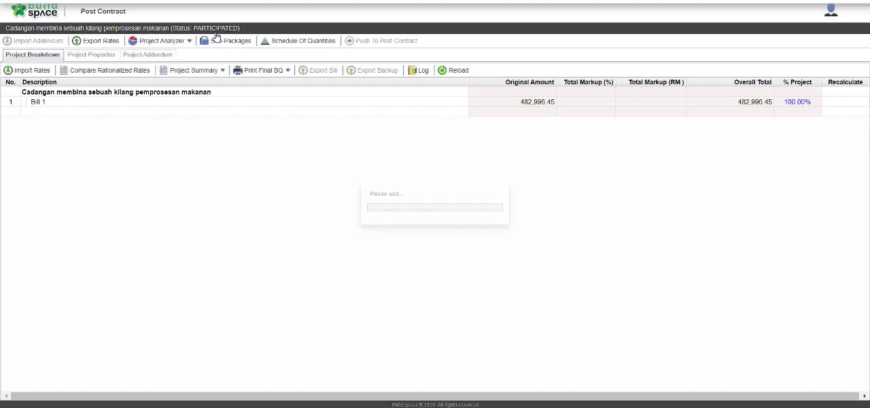
{"action": "left_click", "coordinate": [201, 63]}
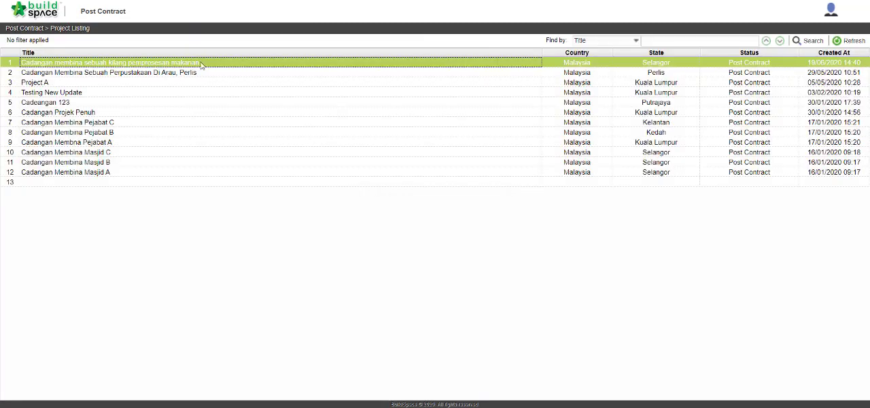
{"action": "double_click", "coordinate": [215, 65]}
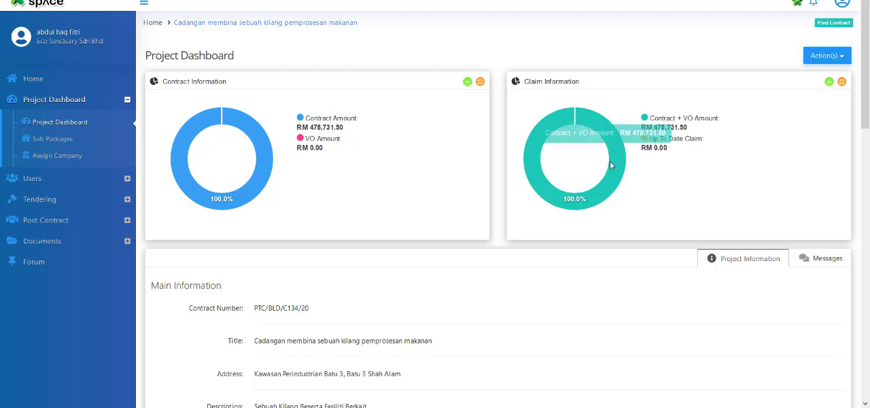
From the client's project dashboard, activate a claim certificate in BuildSpace Pro prepared by "Staff A", save it and return to the certificate list.
{"action": "left_click", "coordinate": [794, 7]}
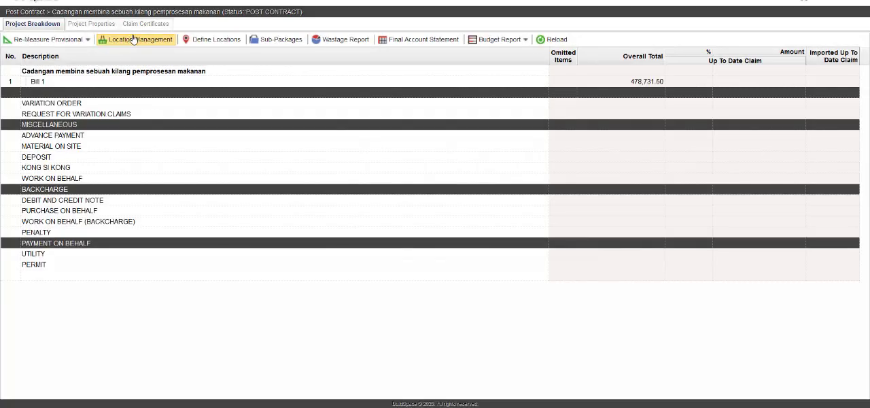
{"action": "left_click", "coordinate": [155, 24]}
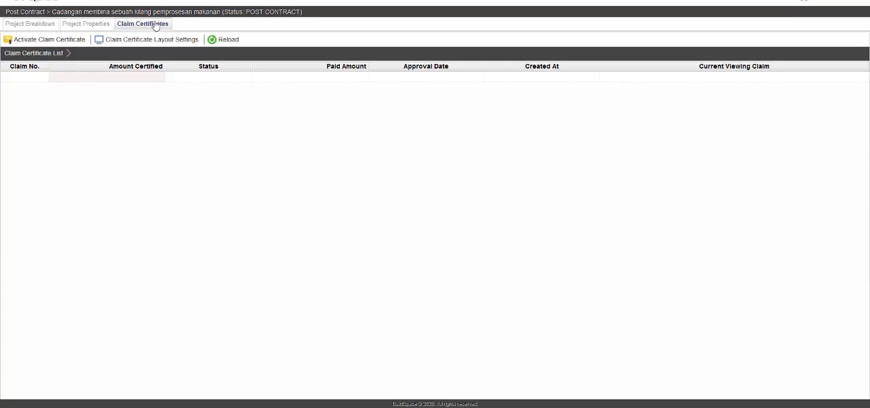
{"action": "left_click", "coordinate": [72, 41]}
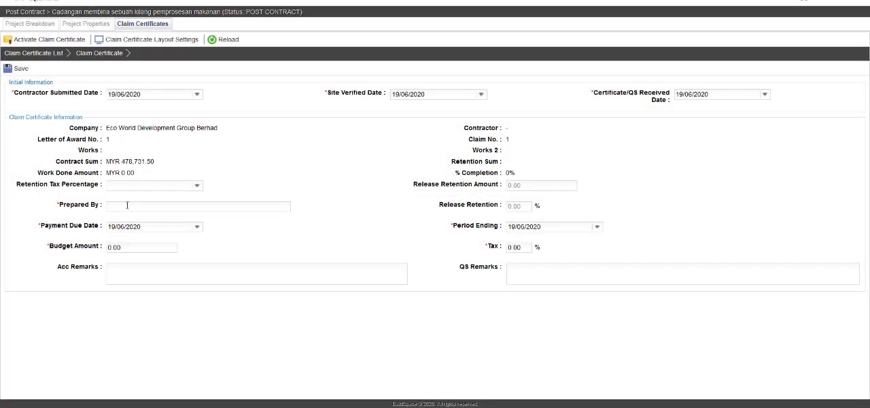
{"action": "left_click", "coordinate": [127, 205]}
{"action": "left_click", "coordinate": [22, 69]}
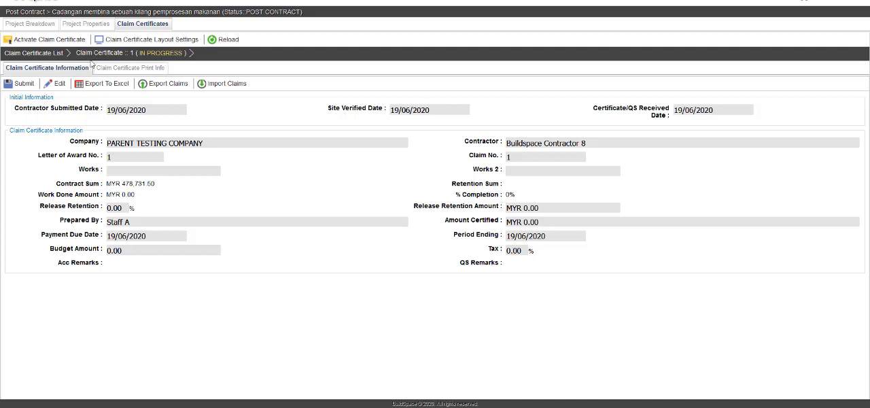
{"action": "left_click", "coordinate": [34, 52]}
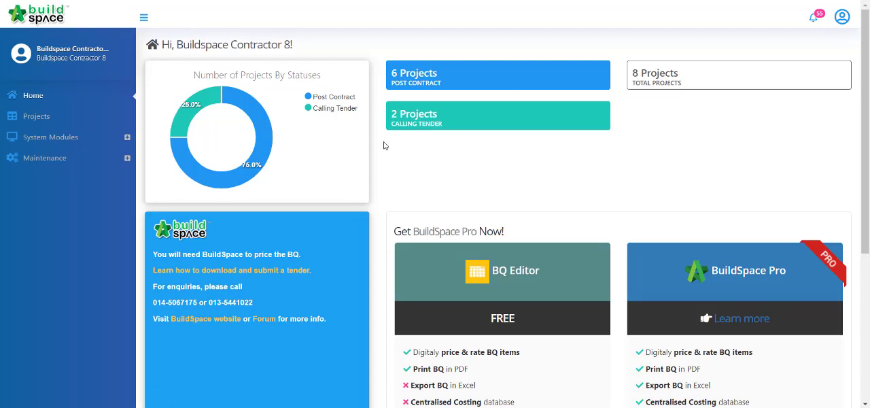
Open the claim submission page of the project "Cadangan membina sebuah kilang pemprosesan makanan" in the contractor's account.
{"action": "left_click", "coordinate": [73, 120]}
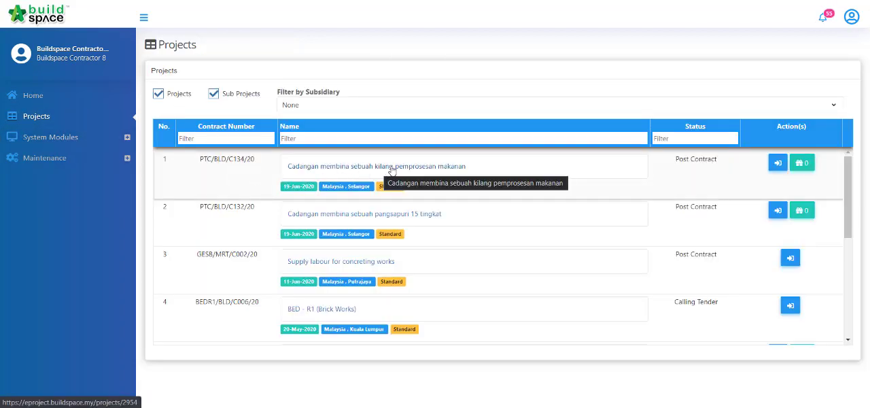
{"action": "left_click", "coordinate": [463, 169]}
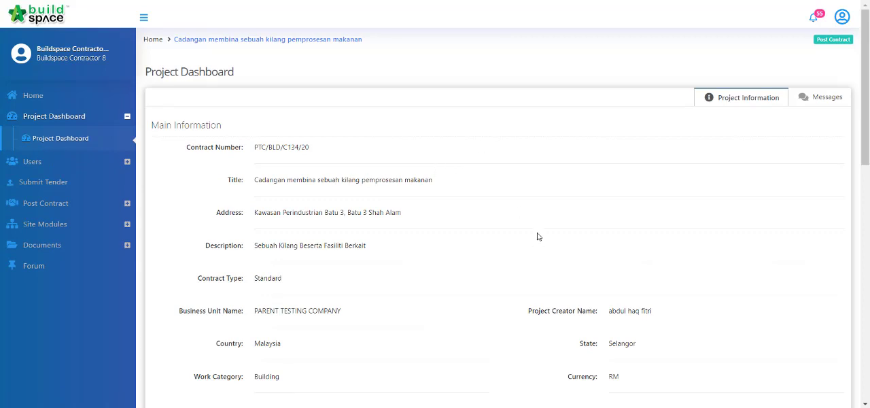
{"action": "left_click", "coordinate": [80, 203]}
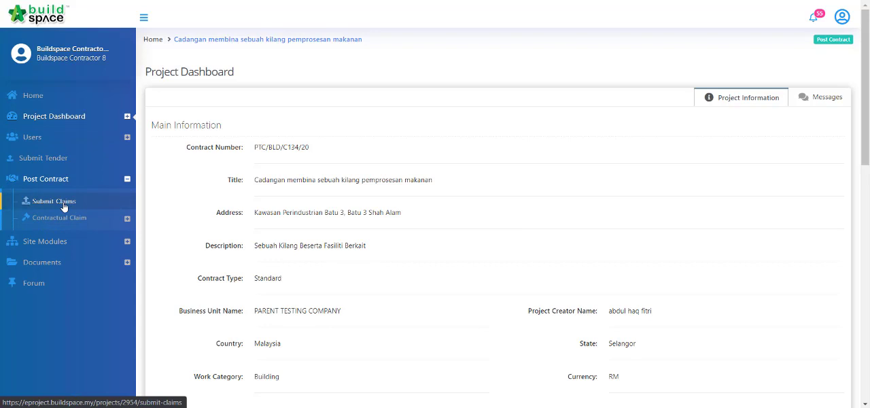
{"action": "left_click", "coordinate": [64, 205]}
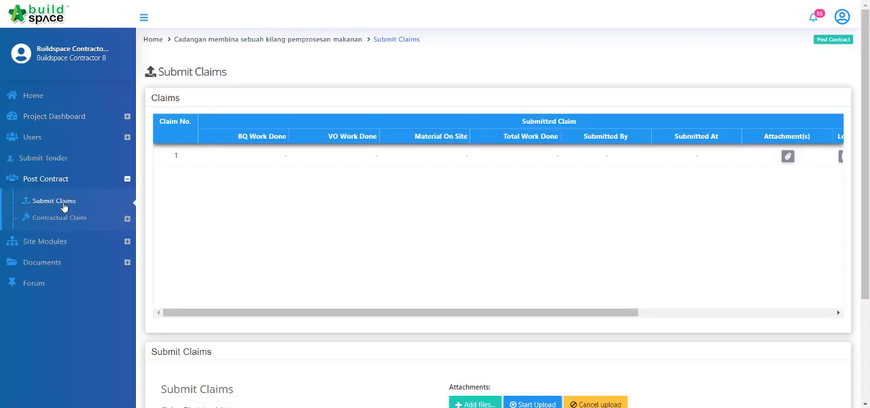
{"action": "scroll", "coordinate": [637, 233], "scroll_direction": "down", "scroll_amount": 3}
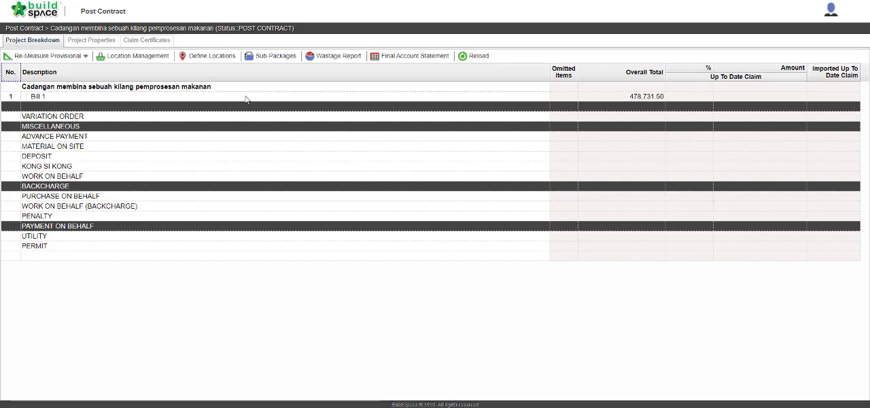
Switch to the contractor's BuildSpace Pro Post Contract module and examine the FRAME items of Unit 1 in Bill 1.
{"action": "double_click", "coordinate": [246, 99]}
{"action": "left_click", "coordinate": [248, 100]}
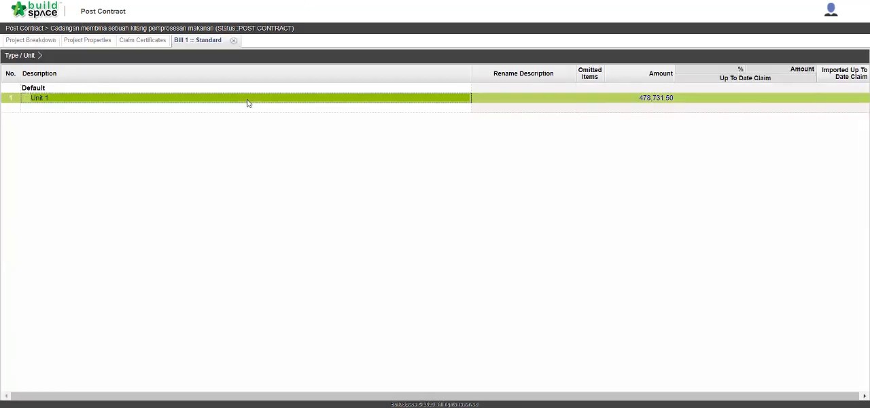
{"action": "double_click", "coordinate": [248, 102]}
{"action": "double_click", "coordinate": [248, 94]}
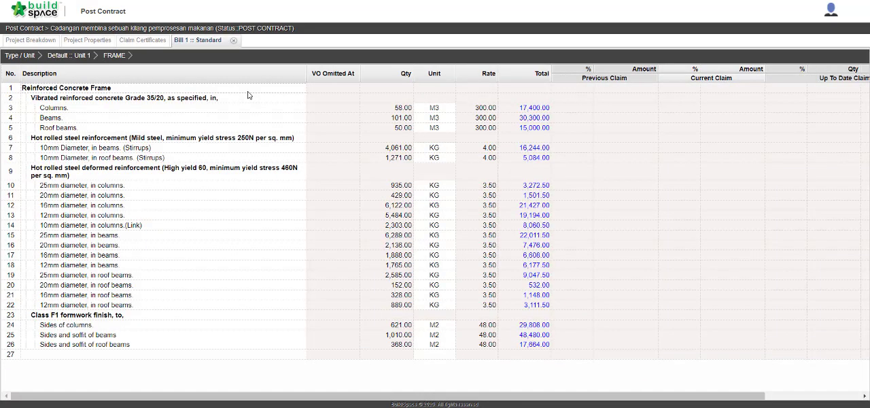
Activate a claim certificate for the project prepared by "Contractor 8" and save it.
{"action": "left_click", "coordinate": [161, 42]}
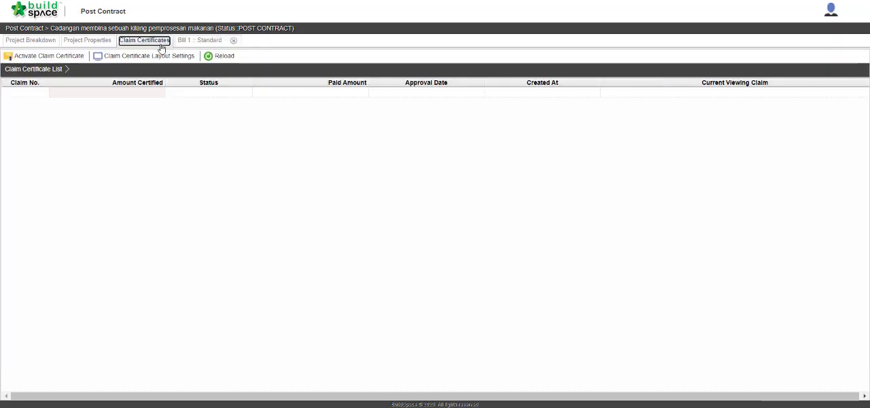
{"action": "left_click", "coordinate": [55, 58]}
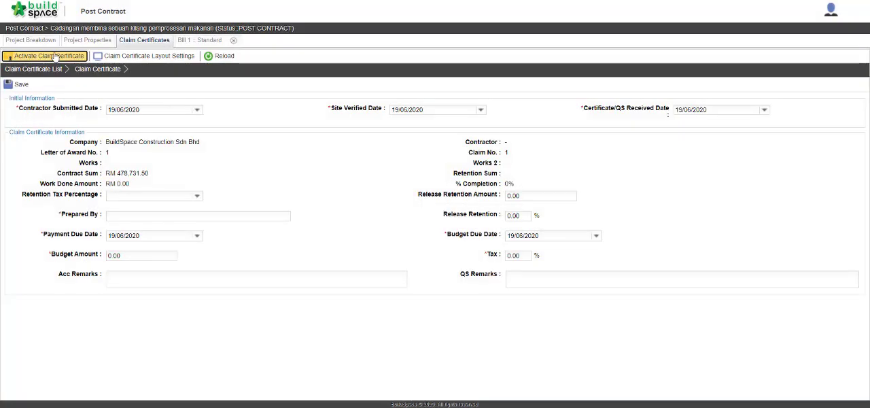
{"action": "left_click", "coordinate": [147, 216]}
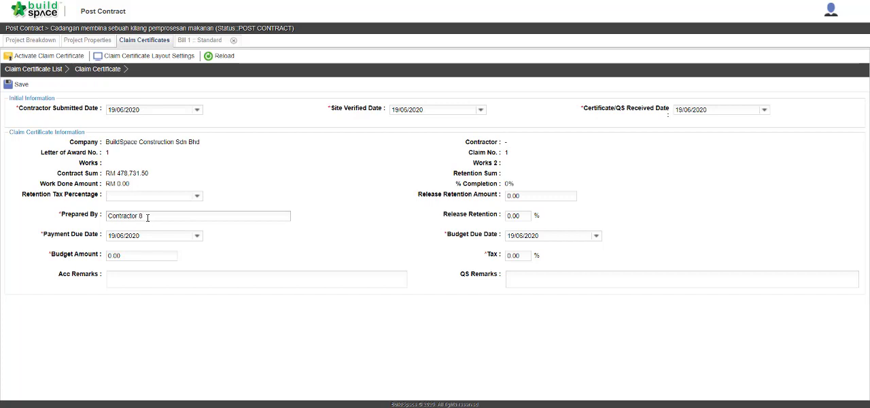
{"action": "left_click", "coordinate": [19, 83]}
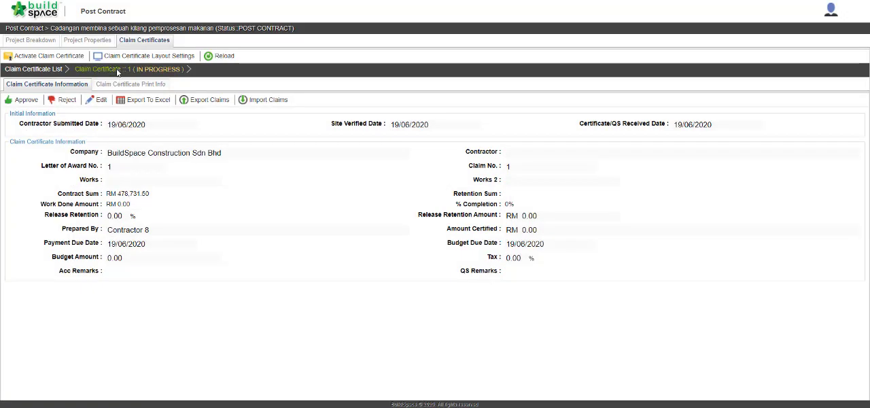
Return to the project breakdown and open the FRAME element of Unit 1 in Bill 1 for claim entry.
{"action": "left_click", "coordinate": [49, 41]}
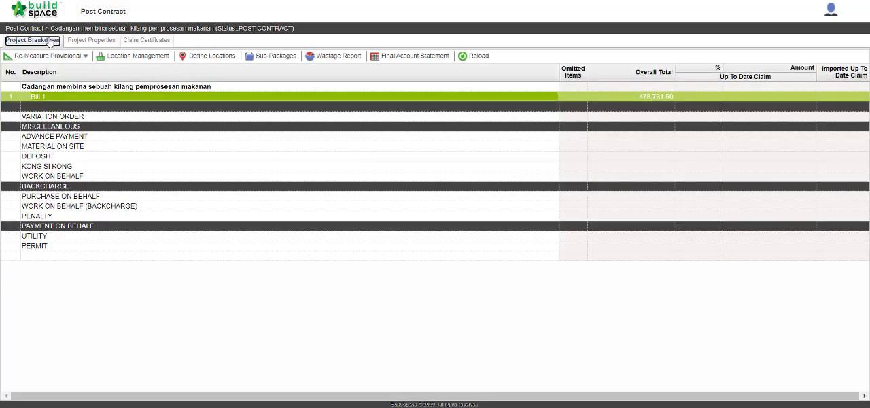
{"action": "double_click", "coordinate": [88, 96]}
{"action": "double_click", "coordinate": [88, 97]}
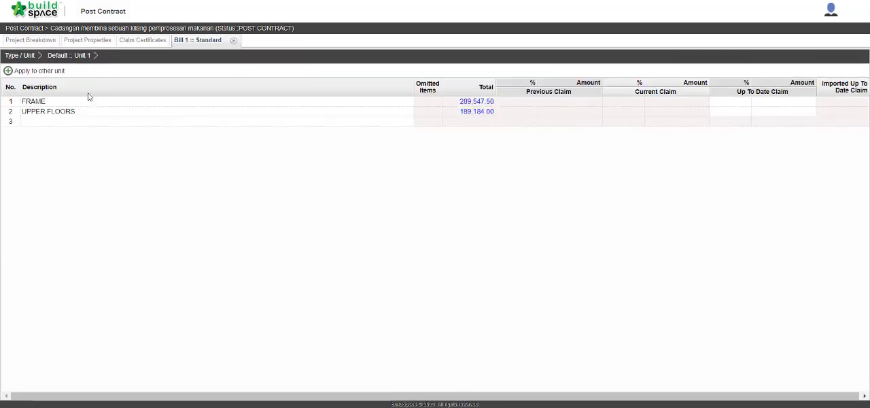
{"action": "double_click", "coordinate": [88, 98]}
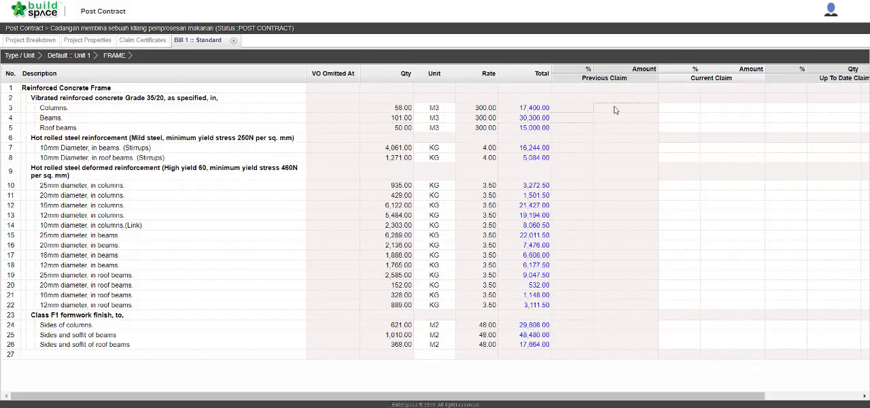
Set the current claim to 5 % for the Grade 35/20 reinforced concrete columns, beams and roof beams.
{"action": "left_click", "coordinate": [684, 110]}
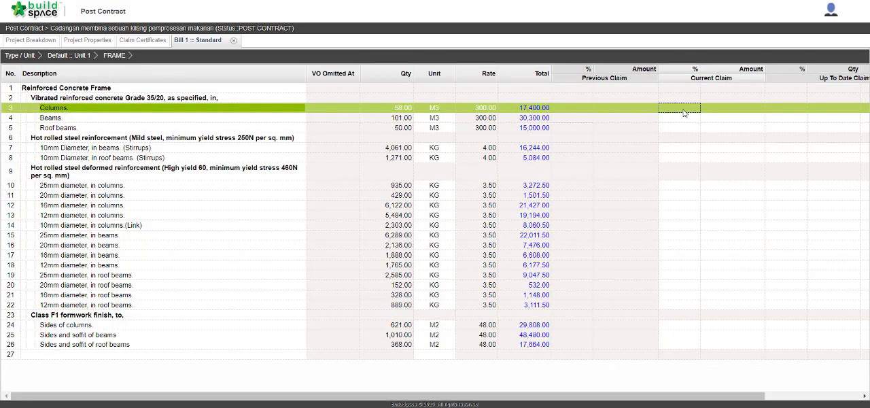
{"action": "double_click", "coordinate": [683, 111]}
{"action": "type", "text": "5"}
{"action": "key", "text": "Return"}
{"action": "key", "text": "Down"}
{"action": "type", "text": "5"}
{"action": "key", "text": "Return"}
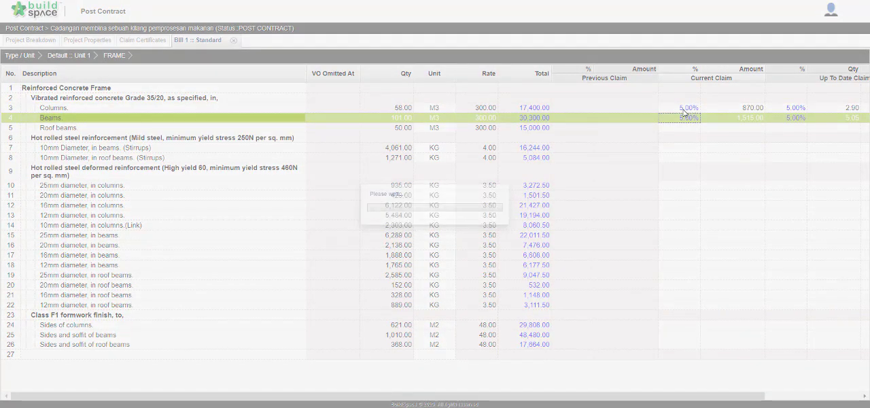
{"action": "key", "text": "Down"}
{"action": "type", "text": "5"}
{"action": "key", "text": "Return"}
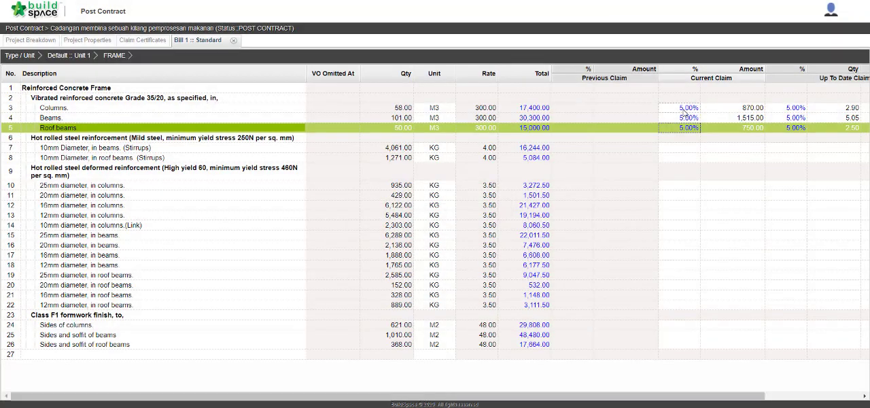
Set the current claim to 10 % for the 10mm mild steel stirrups in beams and roof beams.
{"action": "key", "text": "Down"}
{"action": "key", "text": "Down"}
{"action": "key", "text": "Return"}
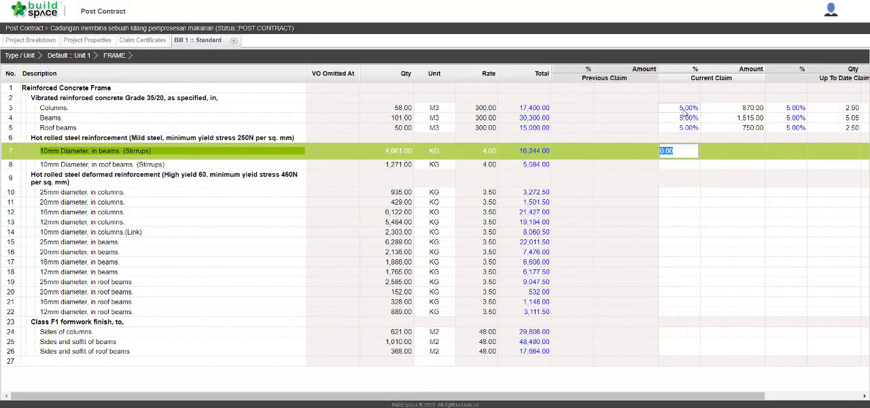
{"action": "type", "text": "10"}
{"action": "key", "text": "Return"}
{"action": "key", "text": "Down"}
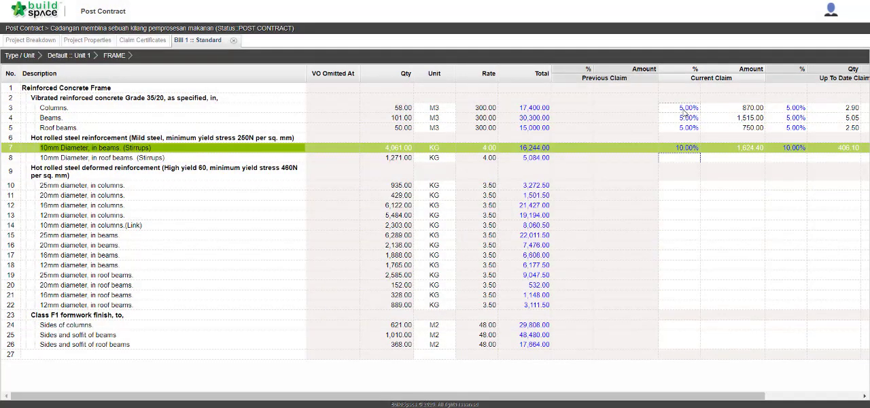
{"action": "type", "text": "10"}
{"action": "key", "text": "Return"}
Set the current claim to 10 % for all high yield reinforcement items in columns, from 25mm diameter to the 10mm link.
{"action": "key", "text": "Down"}
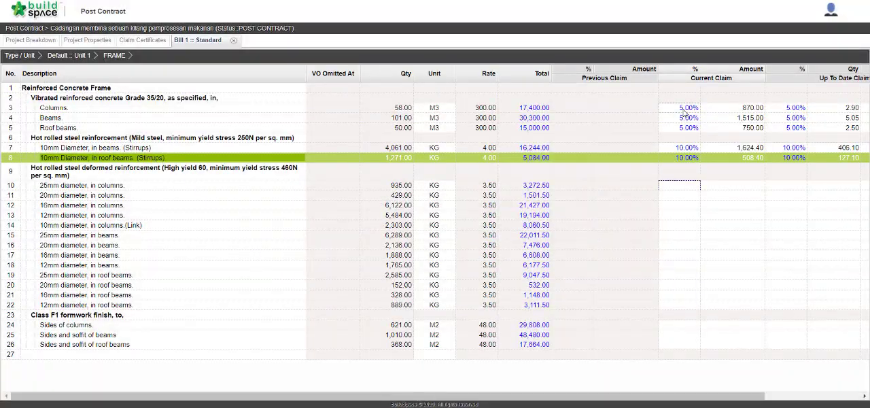
{"action": "type", "text": "10"}
{"action": "key", "text": "Return"}
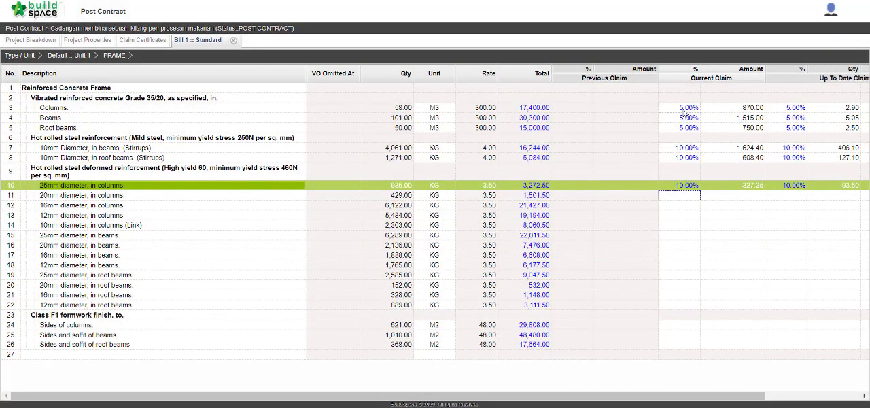
{"action": "key", "text": "Down"}
{"action": "type", "text": "10"}
{"action": "key", "text": "Return"}
{"action": "key", "text": "Down"}
{"action": "type", "text": "10"}
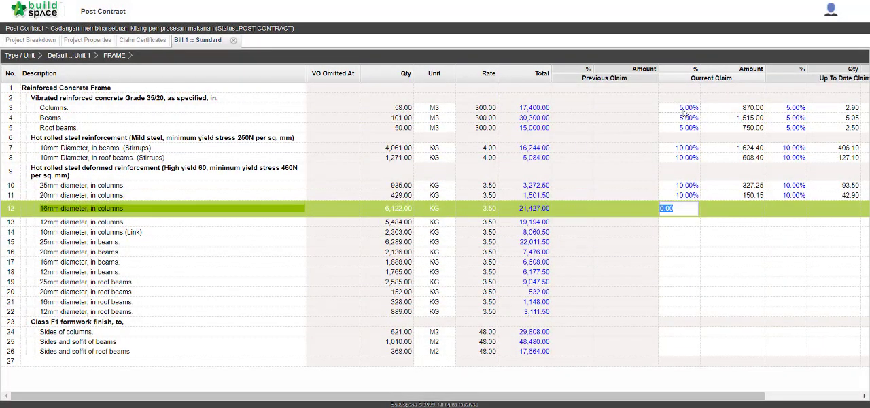
{"action": "key", "text": "Return"}
{"action": "key", "text": "Down"}
{"action": "type", "text": "10"}
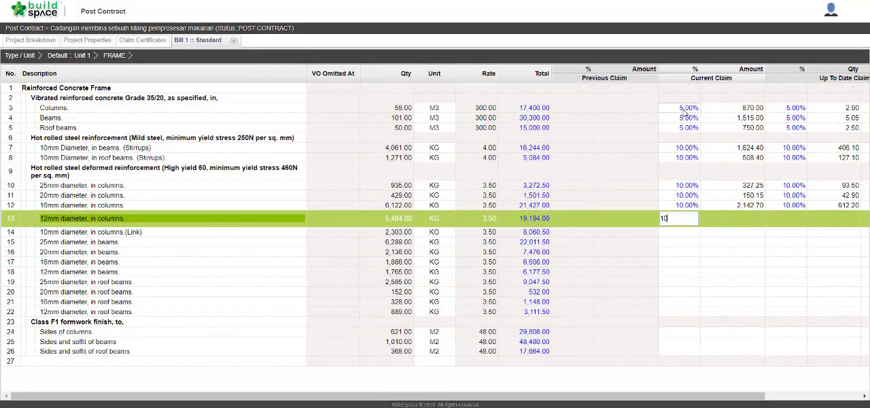
{"action": "key", "text": "Return"}
{"action": "key", "text": "Down"}
{"action": "type", "text": "10"}
{"action": "key", "text": "Return"}
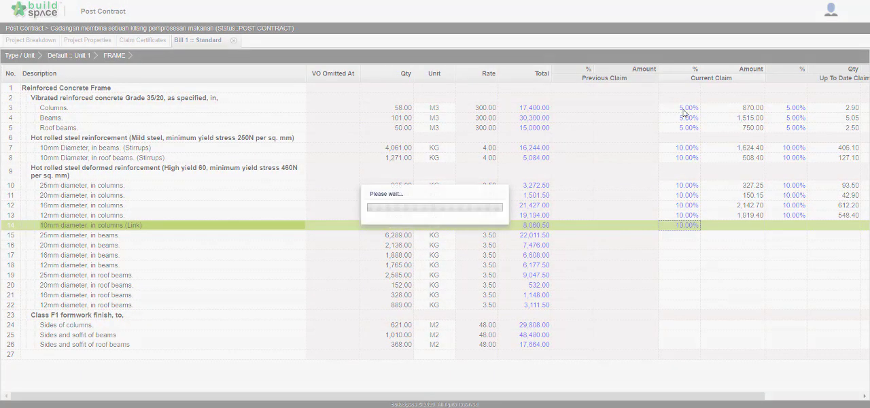
Set the current claim to 10 % for the 25mm, 20mm, 16mm and 12mm high yield reinforcement in beams.
{"action": "key", "text": "Down"}
{"action": "type", "text": "10"}
{"action": "key", "text": "Return"}
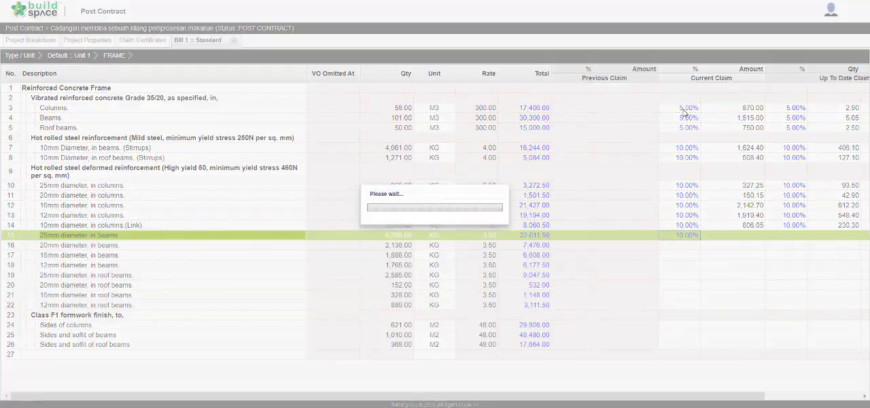
{"action": "key", "text": "Down"}
{"action": "type", "text": "10"}
{"action": "key", "text": "Return"}
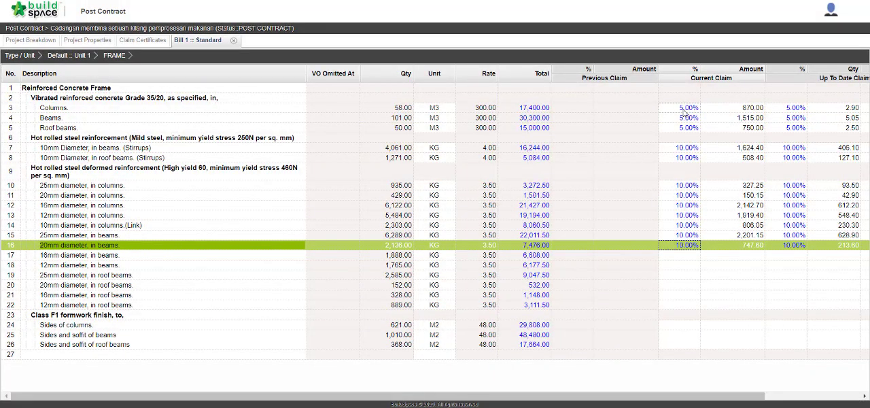
{"action": "key", "text": "Down"}
{"action": "type", "text": "1"}
{"action": "key", "text": "Return"}
{"action": "key", "text": "Return"}
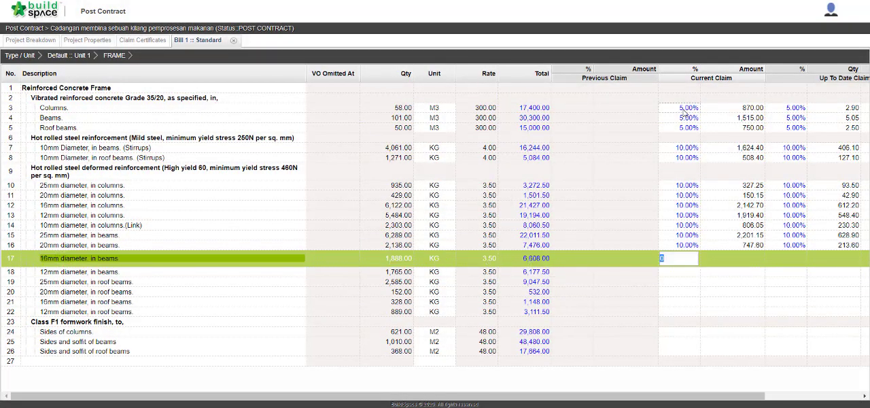
{"action": "key", "text": "Return"}
{"action": "key", "text": "Down"}
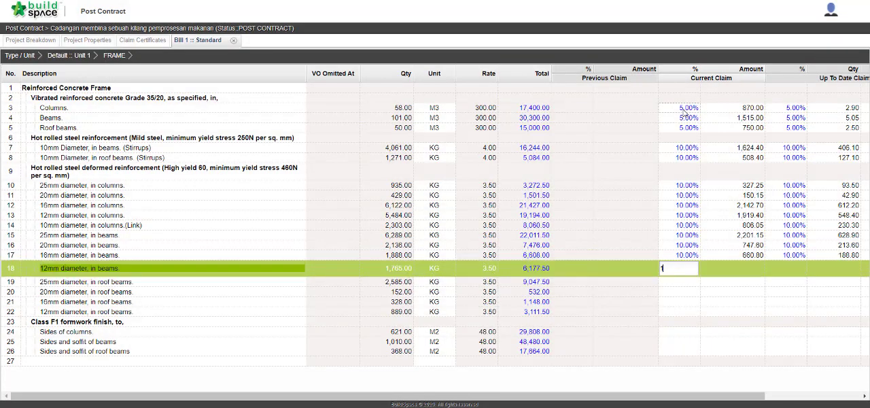
{"action": "type", "text": "10"}
{"action": "key", "text": "Return"}
Set the current claim to 10 % for the 25mm, 20mm, 16mm and 12mm high yield reinforcement in roof beams.
{"action": "key", "text": "Down"}
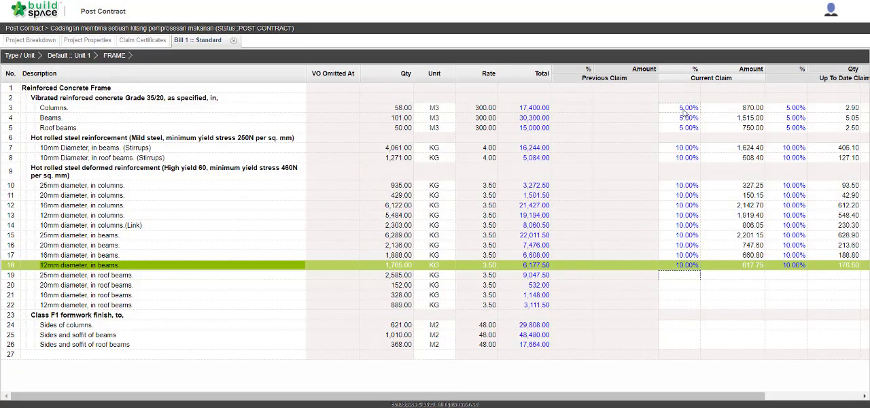
{"action": "type", "text": "10"}
{"action": "key", "text": "Return"}
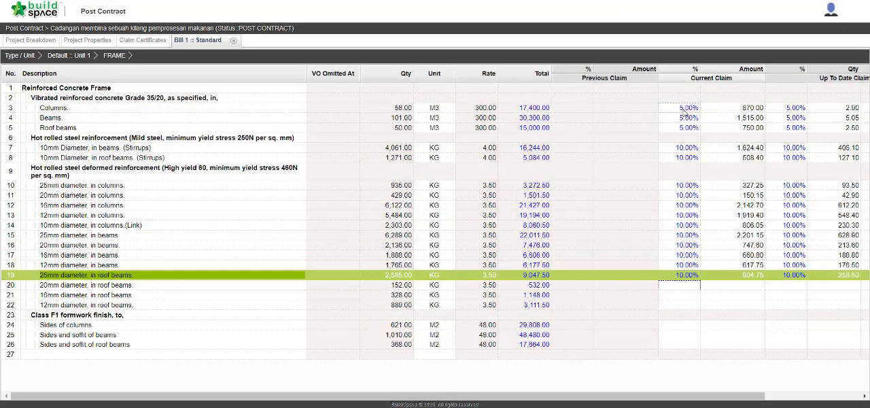
{"action": "type", "text": "10"}
{"action": "key", "text": "Return"}
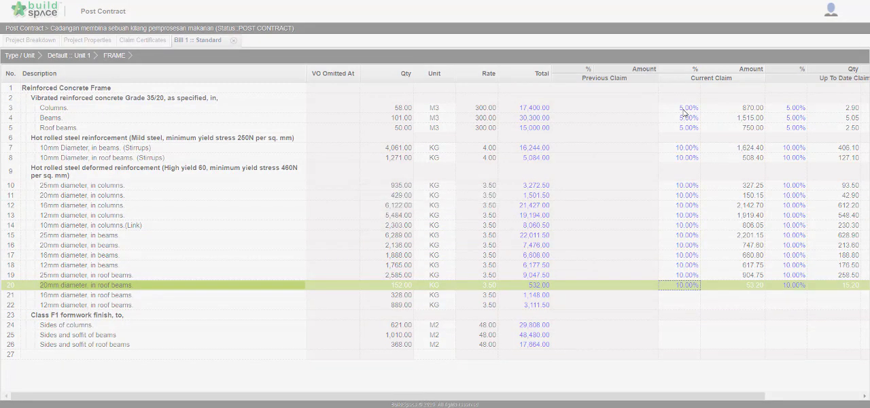
{"action": "type", "text": "10"}
{"action": "key", "text": "Return"}
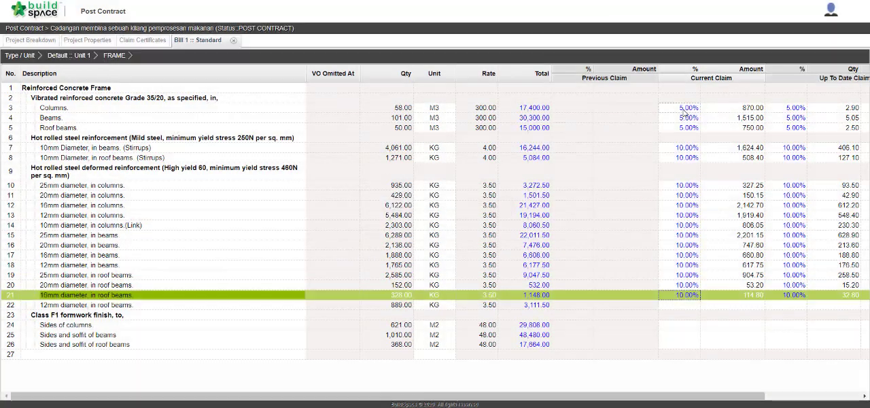
{"action": "key", "text": "Down"}
{"action": "type", "text": "10"}
{"action": "key", "text": "Return"}
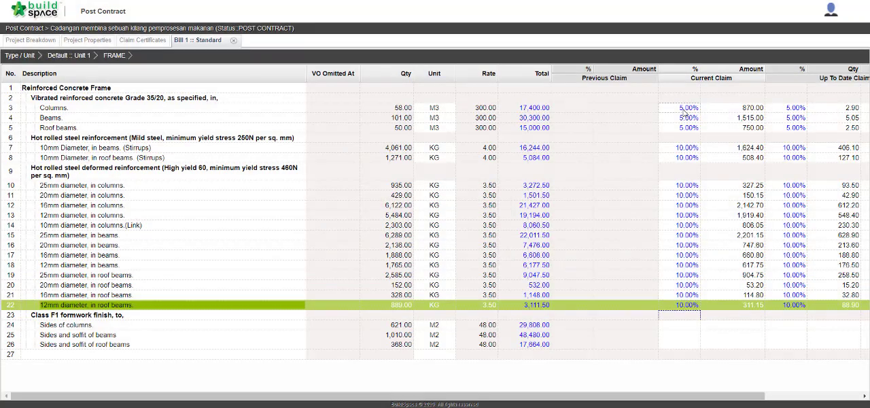
Set the current claim to 7 % for the three Class F1 formwork items: columns, beams and roof beams.
{"action": "key", "text": "Down"}
{"action": "type", "text": "7"}
{"action": "key", "text": "Return"}
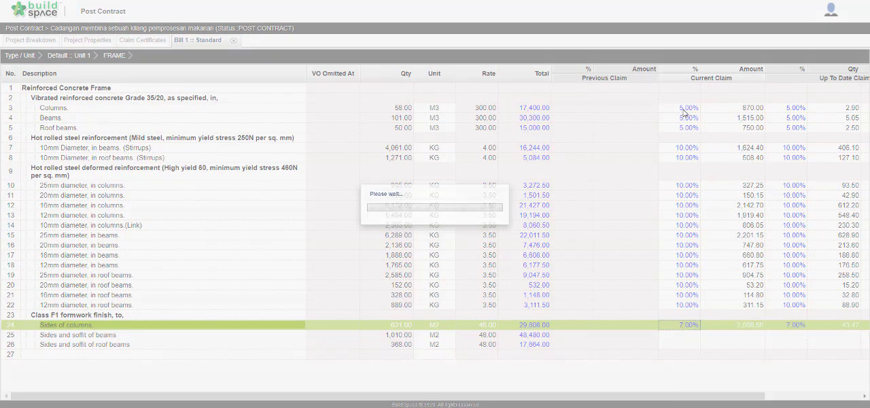
{"action": "key", "text": "Down"}
{"action": "type", "text": "7"}
{"action": "key", "text": "Return"}
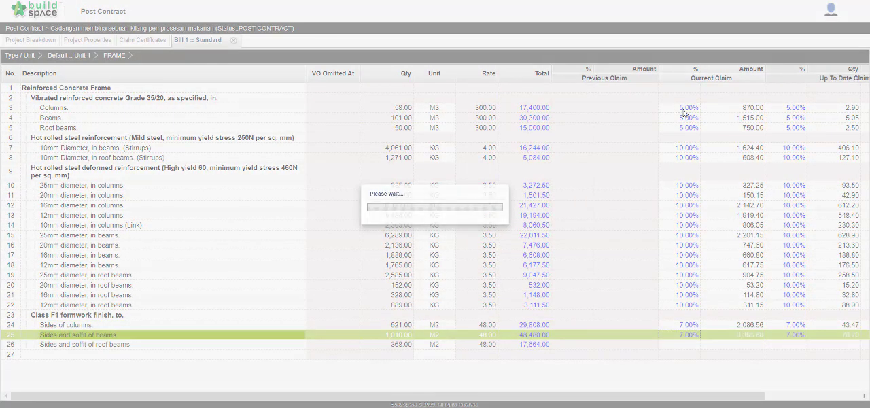
{"action": "key", "text": "Down"}
{"action": "type", "text": "7"}
{"action": "key", "text": "Return"}
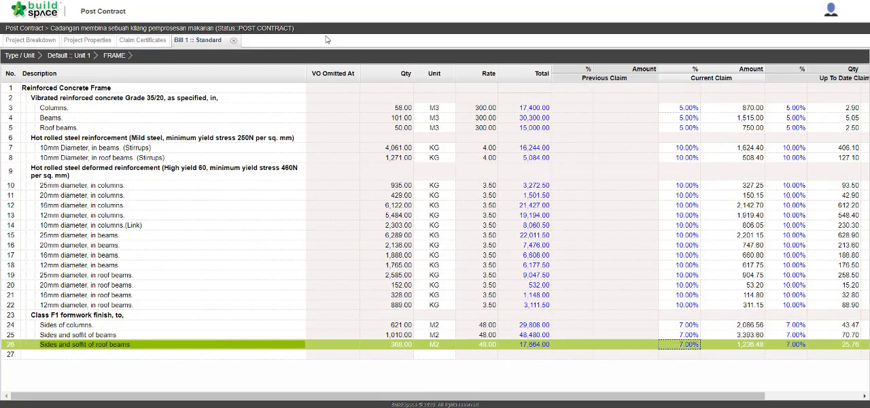
Add a variation order named "VO No 1" from the project breakdown.
{"action": "left_click", "coordinate": [41, 42]}
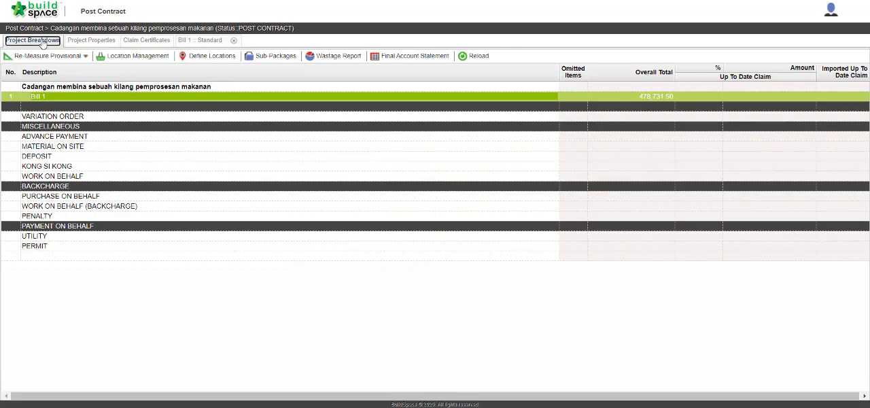
{"action": "left_click", "coordinate": [92, 119]}
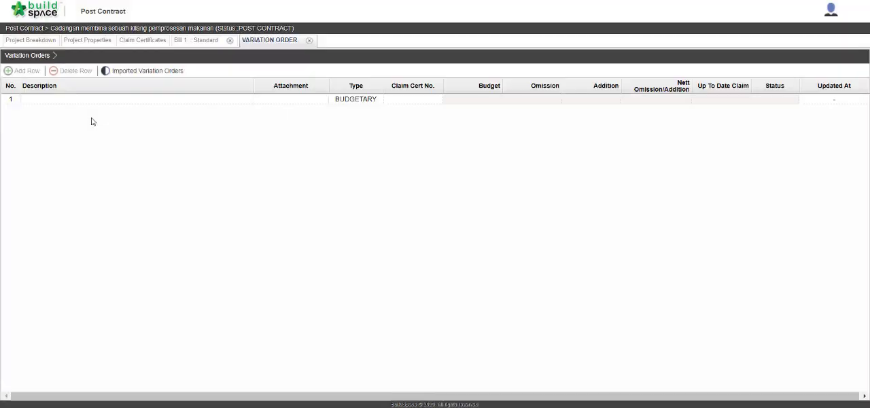
{"action": "left_click", "coordinate": [135, 100]}
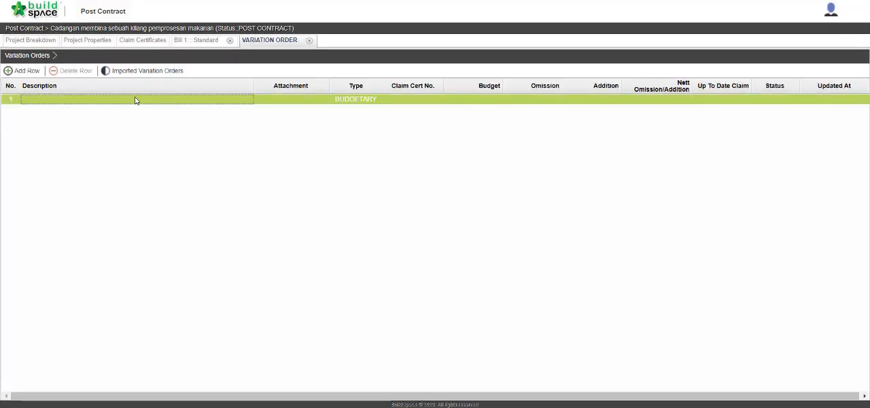
{"action": "double_click", "coordinate": [135, 100]}
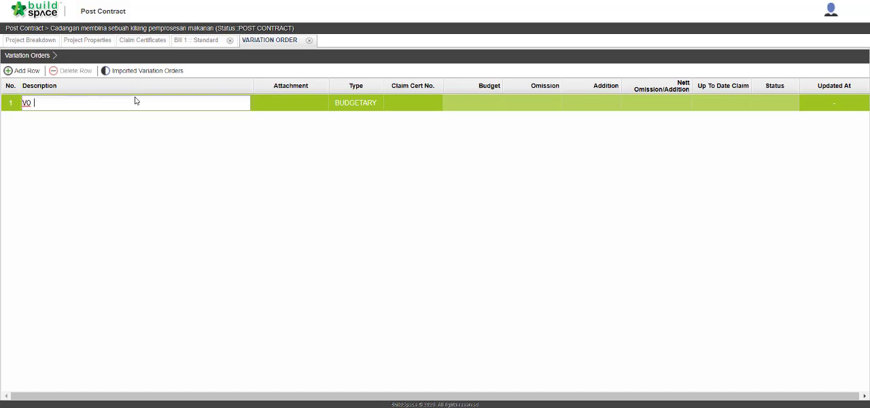
{"action": "type", "text": "VO No 1"}
{"action": "key", "text": "Return"}
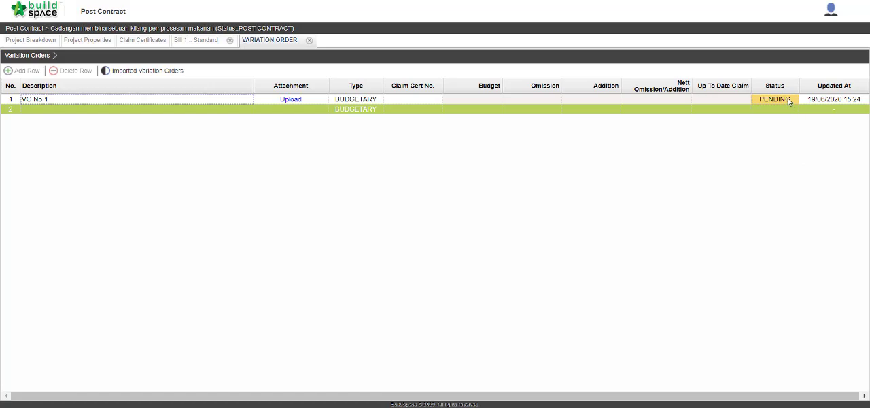
Open the items of VO No 1 and start omitting from bills, browsing to Bill 1, Unit 1, UPPER FLOORS.
{"action": "double_click", "coordinate": [89, 102]}
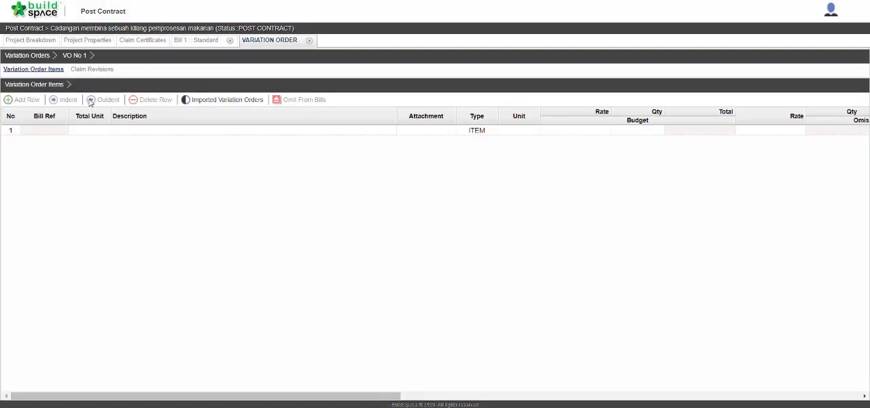
{"action": "left_click", "coordinate": [129, 130]}
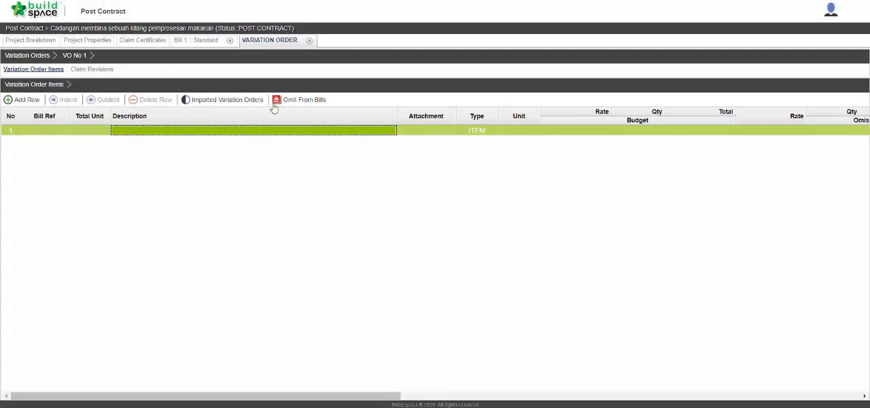
{"action": "left_click", "coordinate": [281, 101]}
{"action": "double_click", "coordinate": [213, 126]}
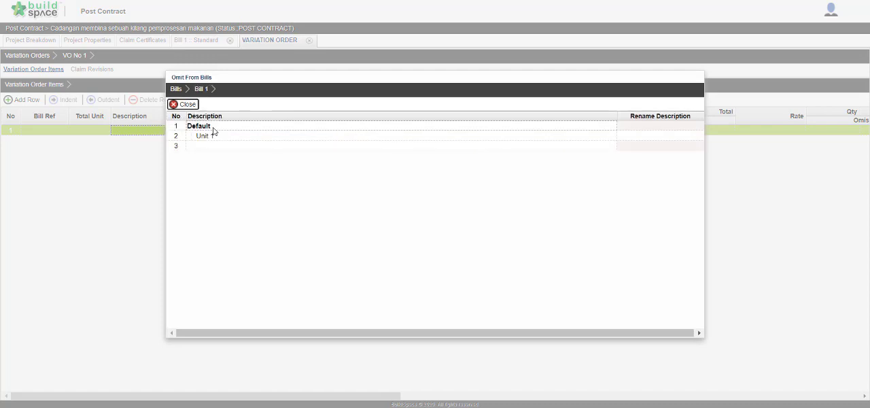
{"action": "double_click", "coordinate": [216, 135]}
{"action": "double_click", "coordinate": [228, 137]}
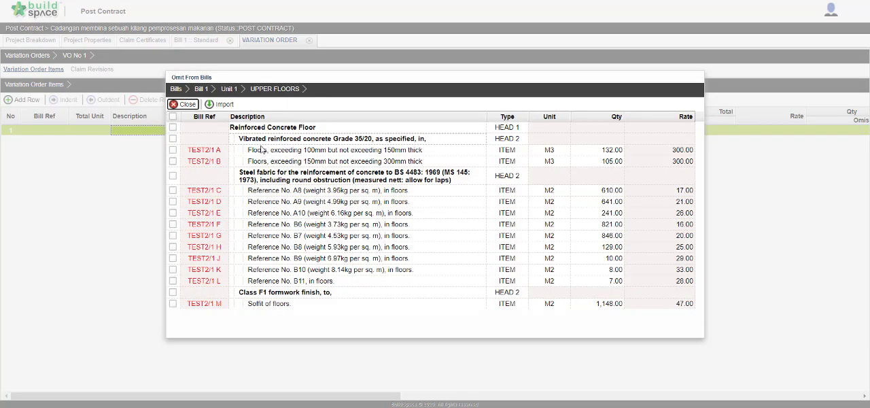
Import the Grade 35/20 vibrated reinforced concrete heading with floor items TEST2/1 A and TEST2/1 B as omissions.
{"action": "left_click", "coordinate": [317, 140]}
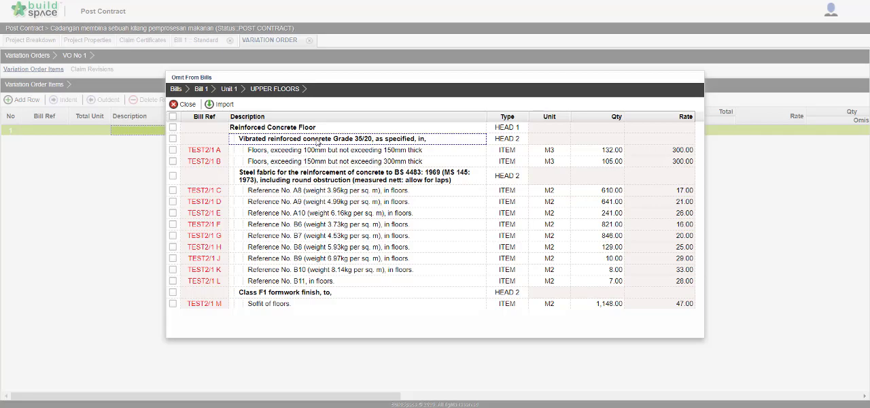
{"action": "left_click", "coordinate": [173, 138]}
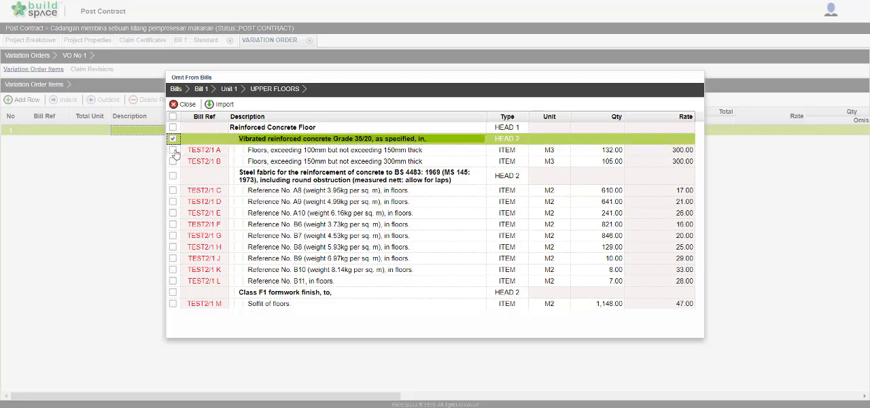
{"action": "left_click", "coordinate": [172, 150]}
{"action": "left_click", "coordinate": [173, 161]}
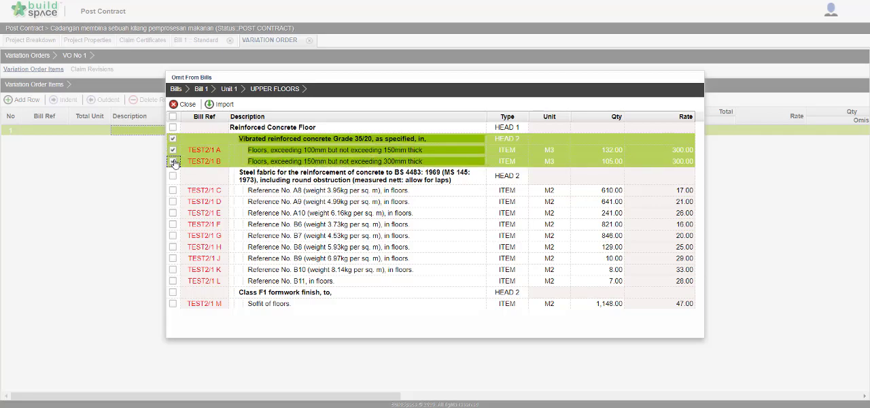
{"action": "left_click", "coordinate": [220, 104]}
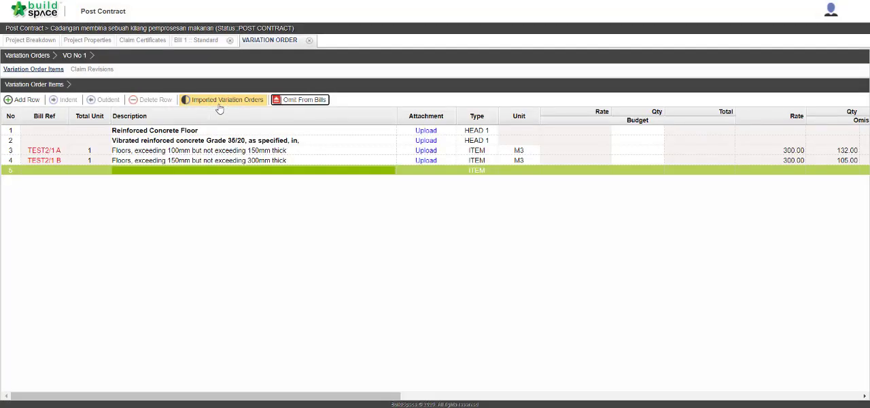
{"action": "left_click", "coordinate": [296, 150]}
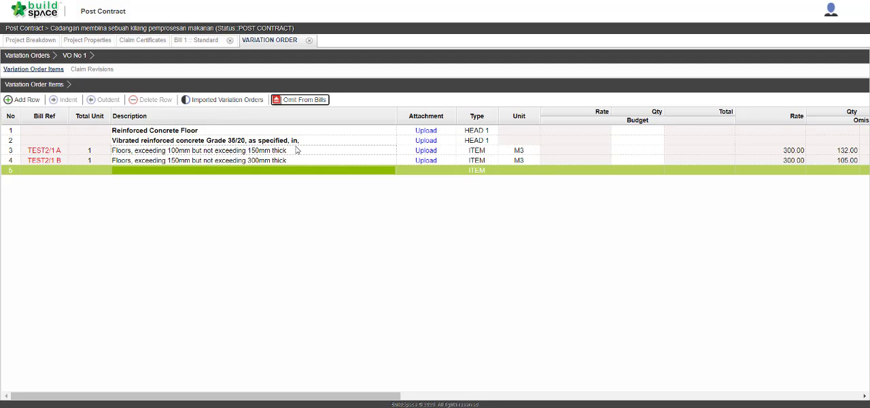
Add a row below the omitted items described "Vibrated reinforced concrete Grade 30/20, as specified, in,".
{"action": "left_click", "coordinate": [215, 172]}
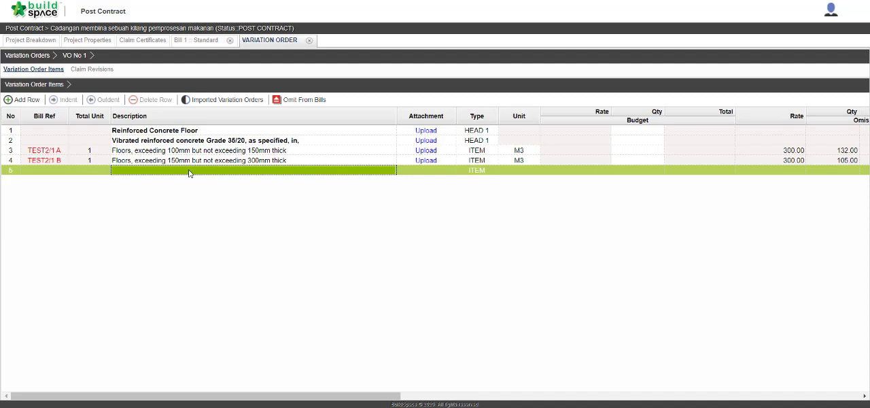
{"action": "double_click", "coordinate": [289, 172]}
{"action": "type", "text": "Vi"}
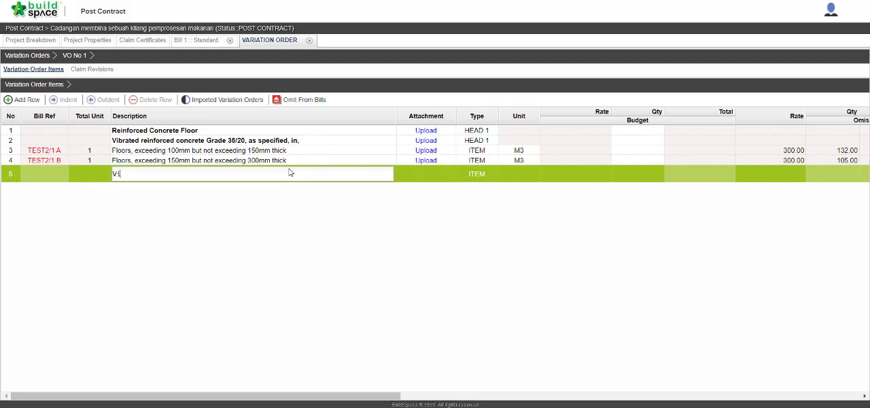
{"action": "type", "text": "brated reinforced concrete "}
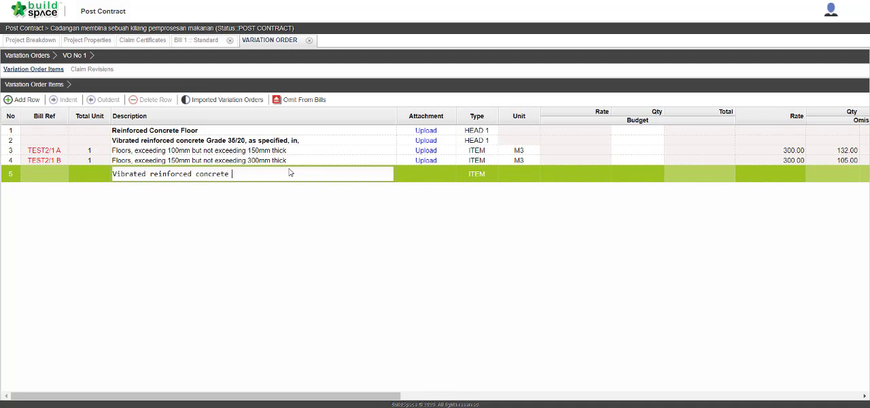
{"action": "type", "text": "Grade 30/20, as specifi"}
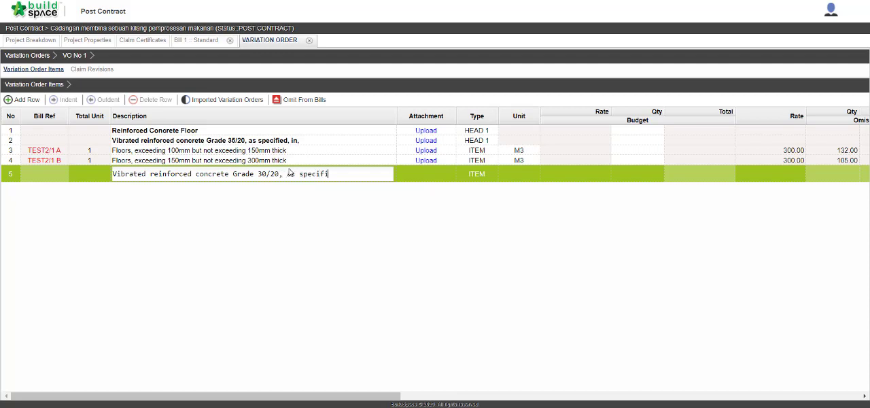
{"action": "type", "text": "ed, in,"}
{"action": "key", "text": "Return"}
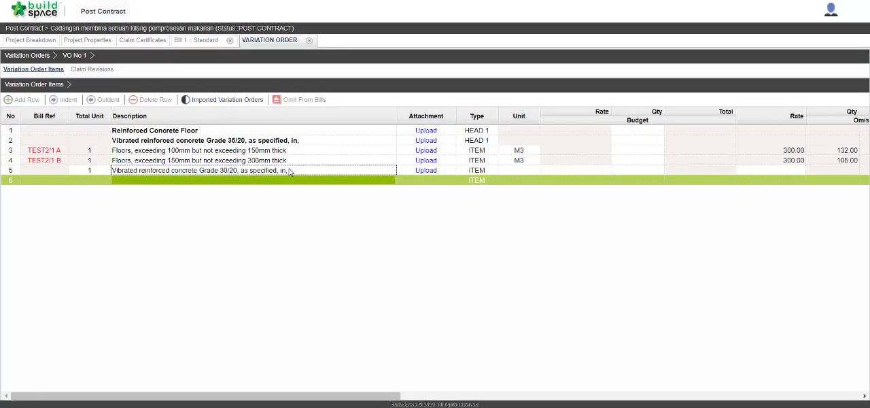
Change the type of the Grade 30/20 concrete row to HEAD.
{"action": "left_click", "coordinate": [480, 172]}
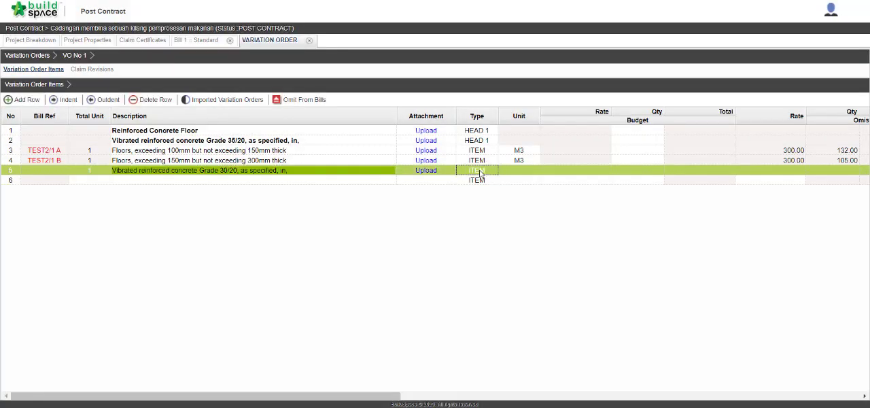
{"action": "left_click", "coordinate": [479, 171]}
{"action": "left_click", "coordinate": [481, 173]}
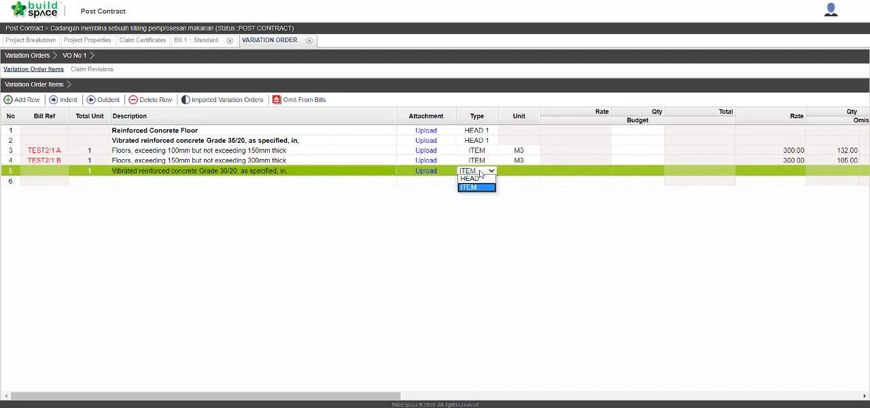
{"action": "left_click", "coordinate": [476, 184]}
{"action": "left_click", "coordinate": [340, 181]}
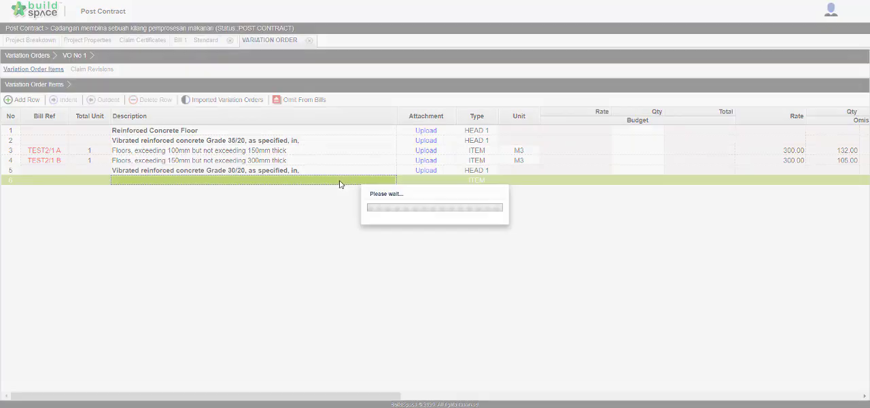
Add an item under the Grade 30/20 heading described "Floors, exceeding 100mm but not exceeding 150mm thick".
{"action": "left_click", "coordinate": [330, 183]}
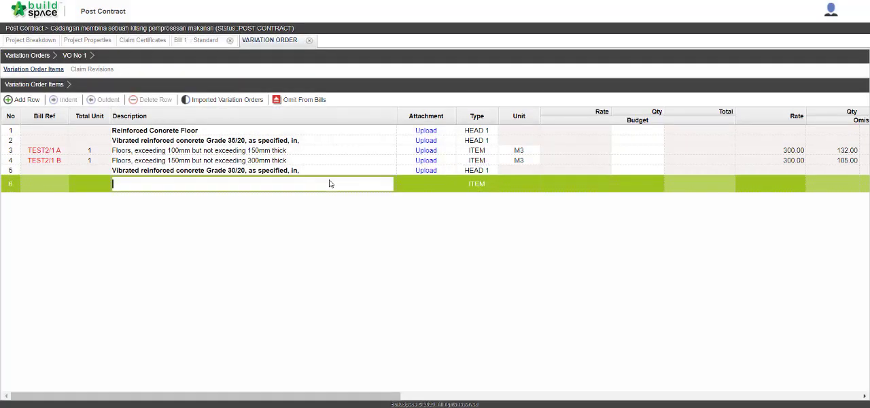
{"action": "type", "text": "Floor"}
{"action": "type", "text": "s"}
{"action": "type", "text": ", excee"}
{"action": "type", "text": "f"}
{"action": "type", "text": "ing"}
{"action": "type", "text": " 100mm "}
{"action": "type", "text": "but n"}
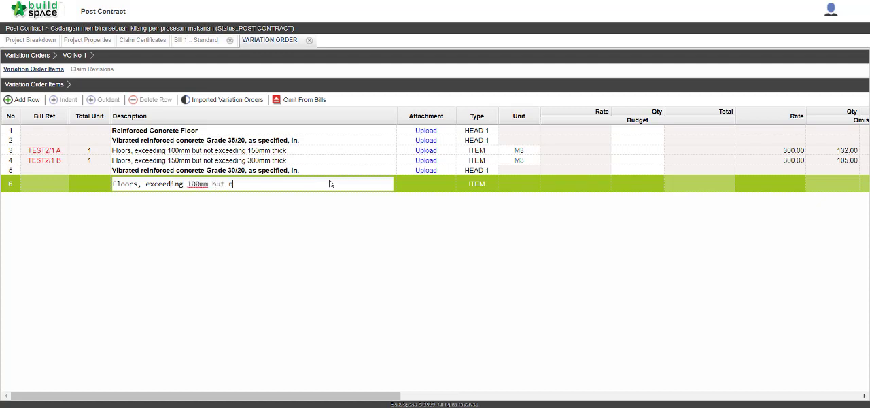
{"action": "type", "text": "ot exceeding 150mm th"}
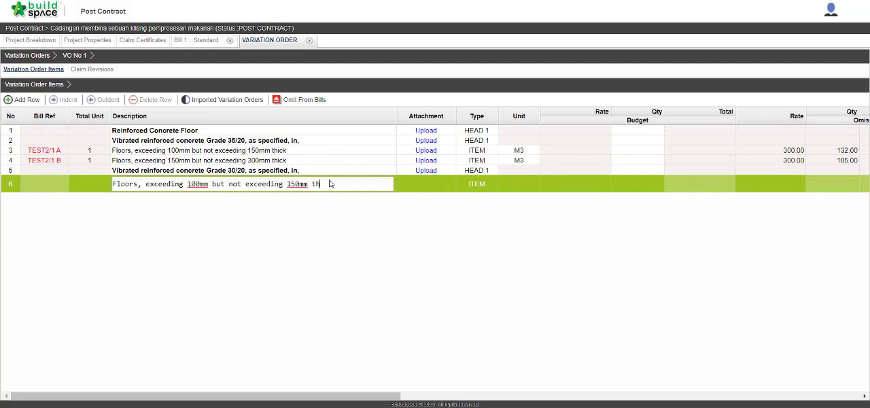
{"action": "type", "text": "ick"}
{"action": "key", "text": "Return"}
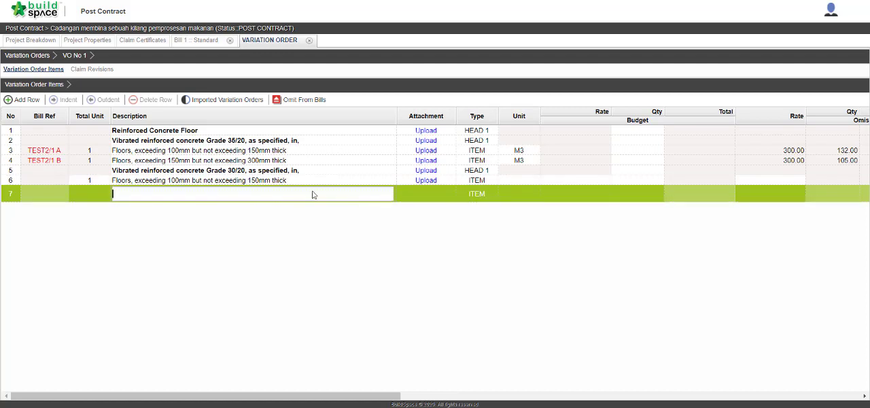
Add another floor item described "Floors, exceeding 150mm but ot exceeding 300mm thick".
{"action": "type", "text": "Floors, exceeding 150mm but "}
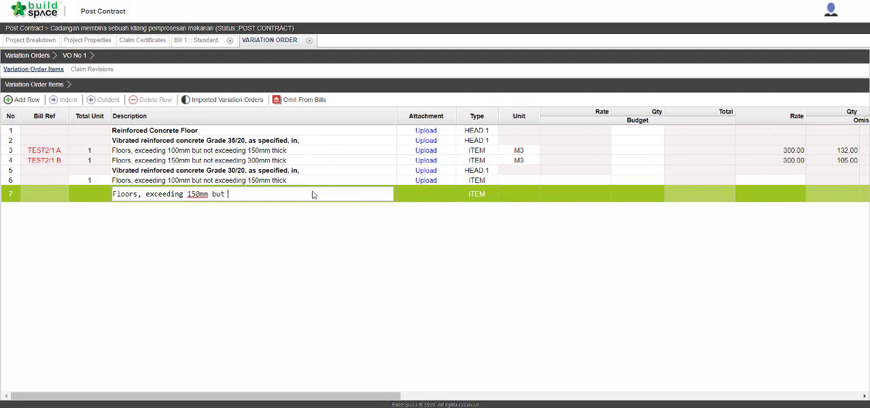
{"action": "type", "text": "ot exceeding 300mm thick"}
Set the unit of the new 100mm to 150mm thick floor item to M3.
{"action": "left_click", "coordinate": [516, 182]}
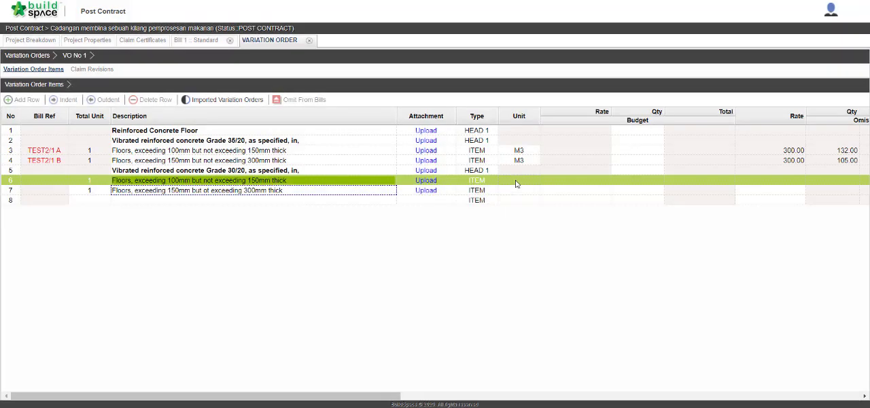
{"action": "left_click", "coordinate": [516, 183]}
{"action": "left_click", "coordinate": [516, 183]}
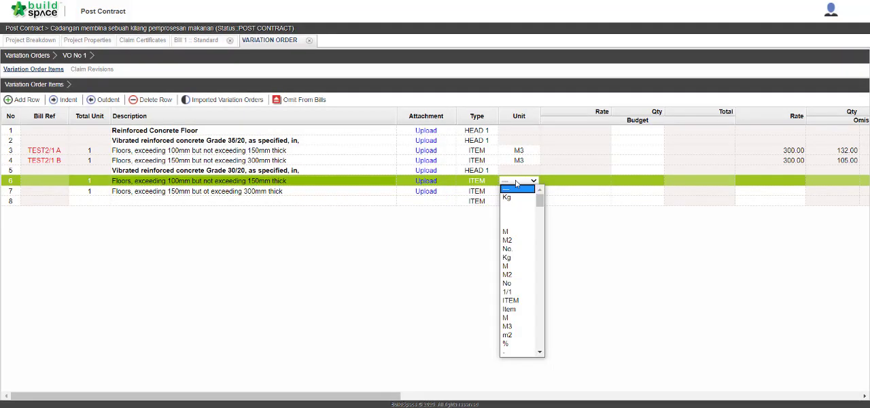
{"action": "key", "text": "3"}
{"action": "key", "text": "Down"}
{"action": "key", "text": "Down"}
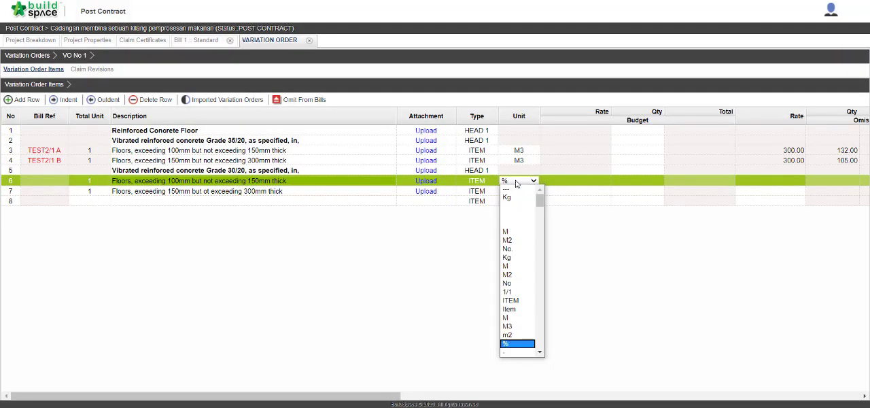
{"action": "key", "text": "Down"}
{"action": "key", "text": "Up"}
{"action": "key", "text": "Up"}
{"action": "key", "text": "Up"}
{"action": "key", "text": "Return"}
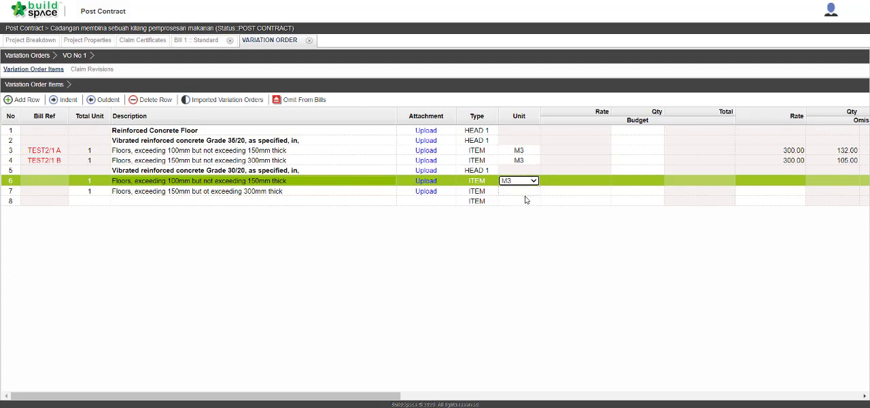
{"action": "left_click", "coordinate": [524, 192]}
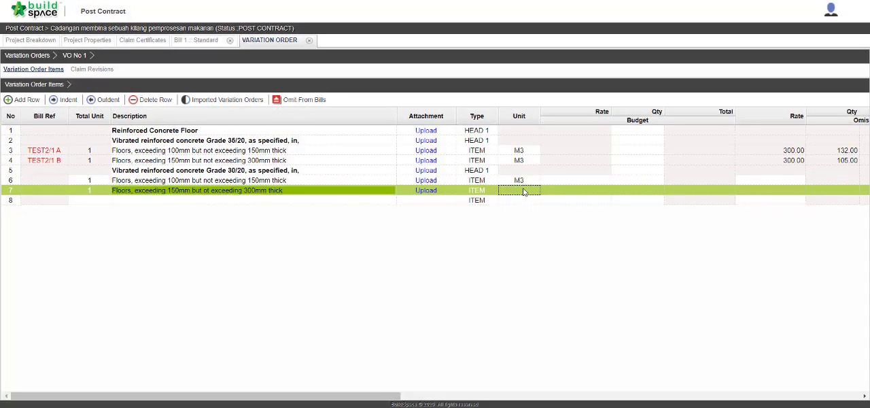
Set the unit of the second Grade 30/20 floor item, 150mm to 300mm thick, to M3.
{"action": "left_click", "coordinate": [524, 192]}
{"action": "left_click", "coordinate": [515, 336]}
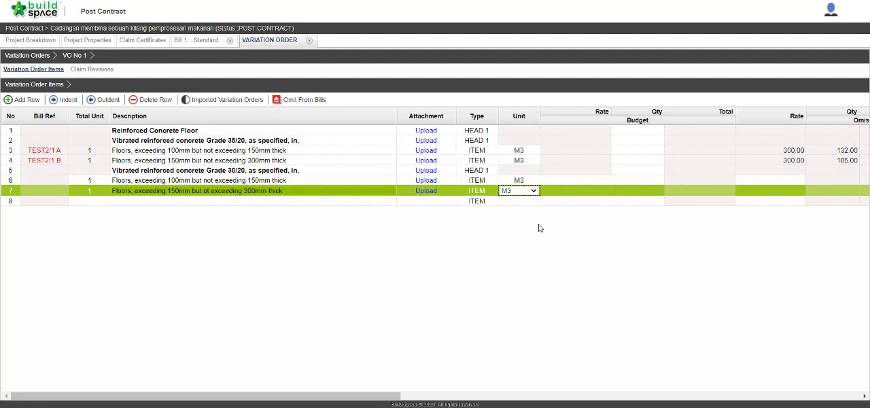
{"action": "key", "text": "Return"}
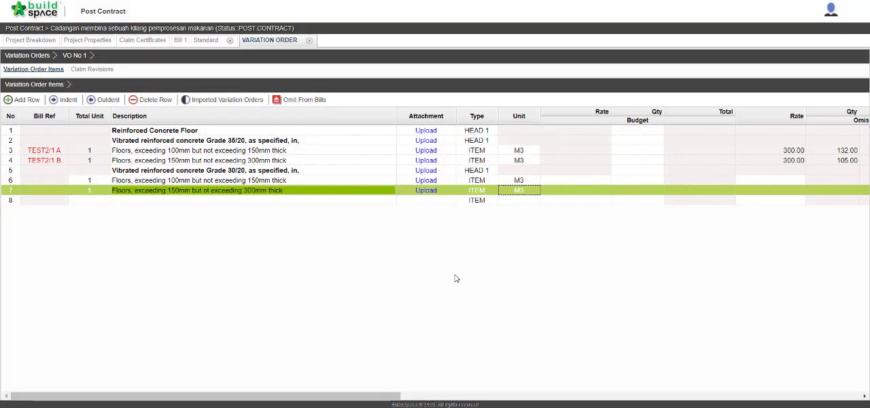
Enter addition quantities of 132 for the 100mm to 150mm and 105 for the 150mm to 300mm Grade 30/20 floor items.
{"action": "scroll", "coordinate": [456, 278], "scroll_direction": "right", "scroll_amount": 5}
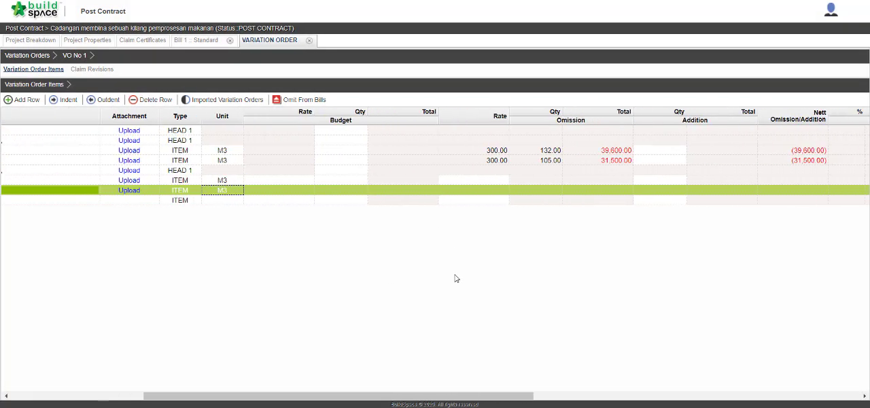
{"action": "left_click", "coordinate": [645, 181]}
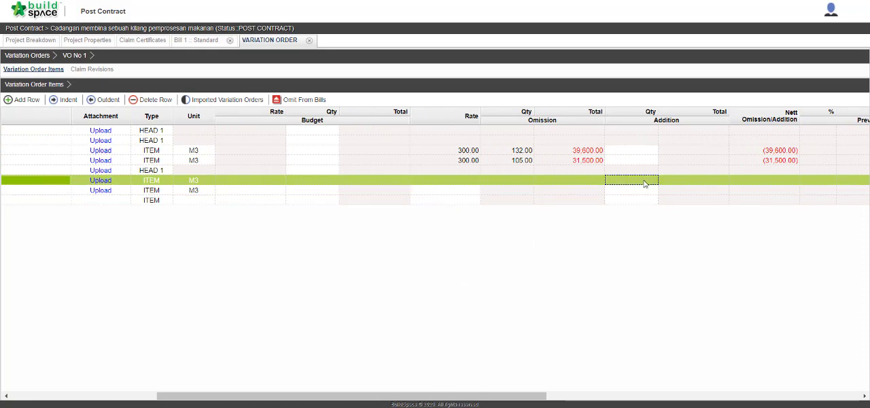
{"action": "type", "text": "132"}
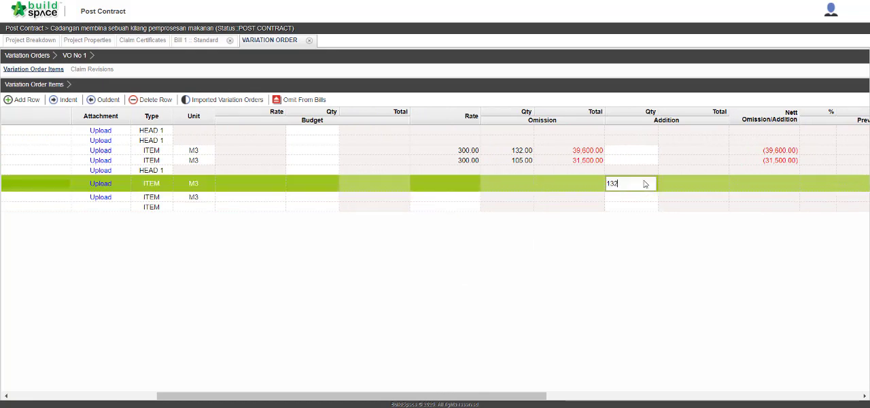
{"action": "key", "text": "Return"}
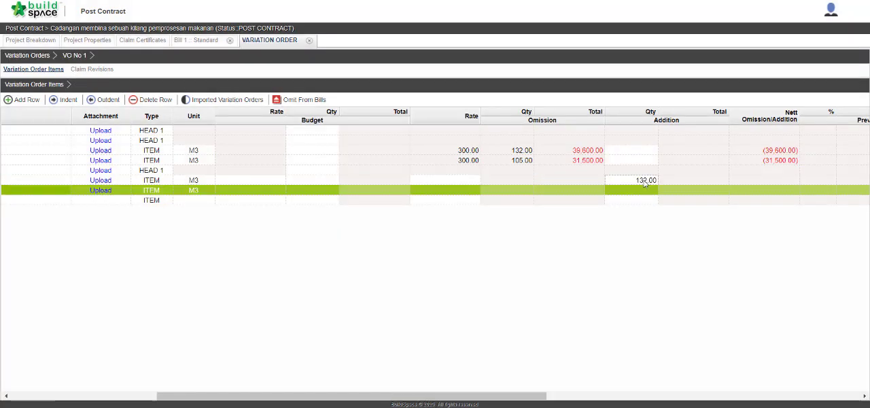
{"action": "type", "text": "105"}
{"action": "key", "text": "Return"}
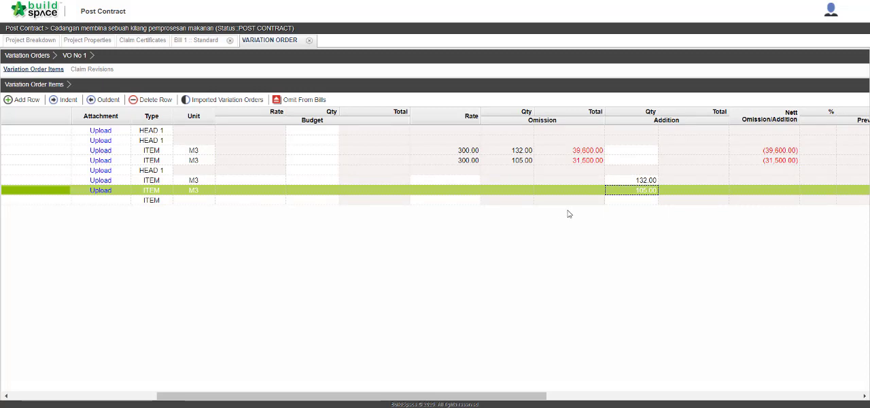
Set the rate of both Grade 30/20 floor items to 280.
{"action": "left_click", "coordinate": [477, 180]}
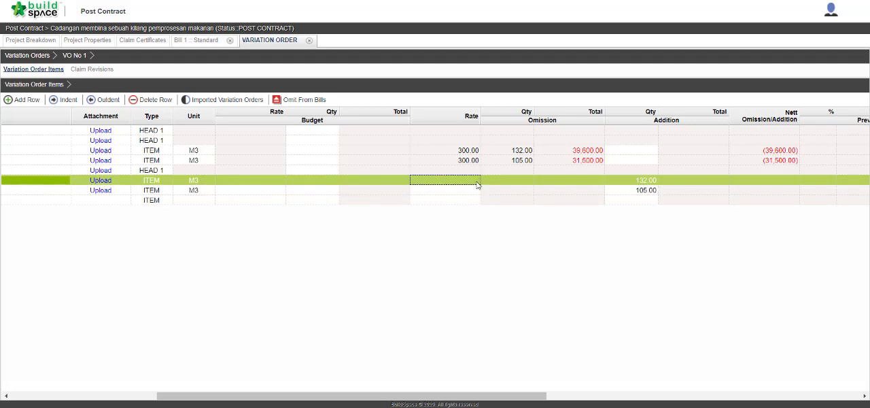
{"action": "double_click", "coordinate": [477, 184]}
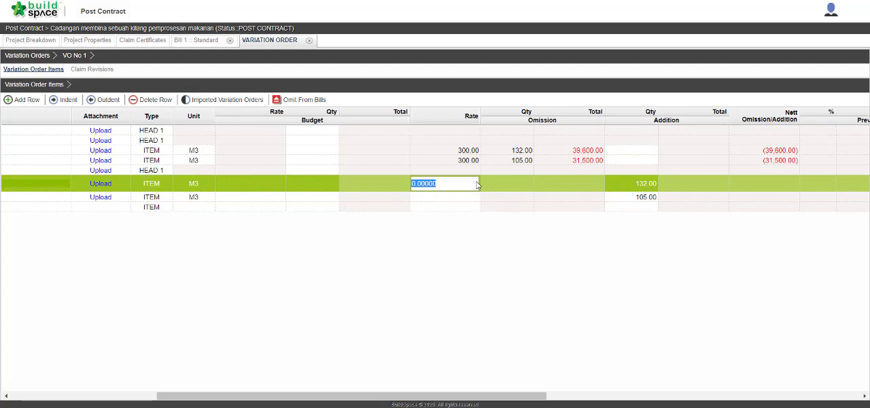
{"action": "type", "text": "280"}
{"action": "key", "text": "Return"}
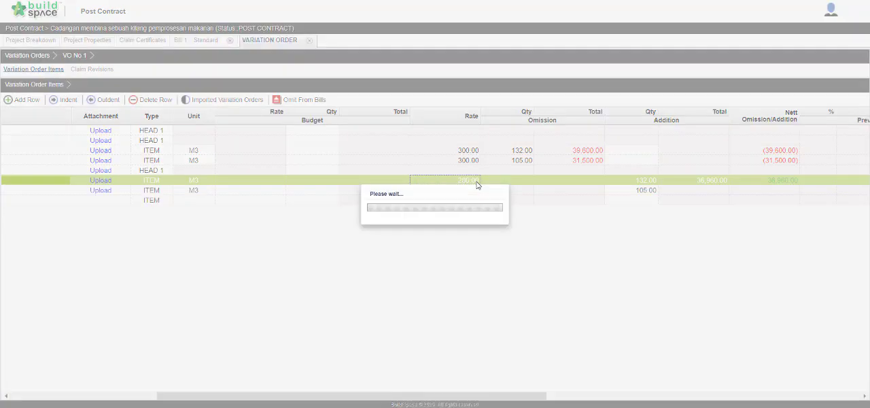
{"action": "type", "text": "280"}
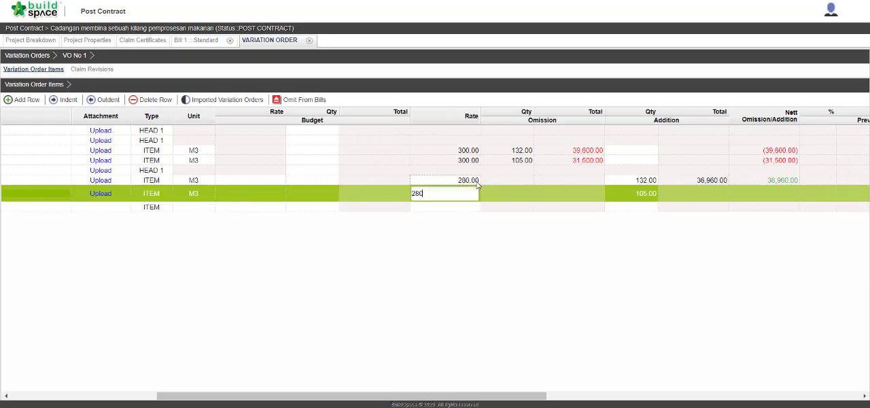
{"action": "key", "text": "Return"}
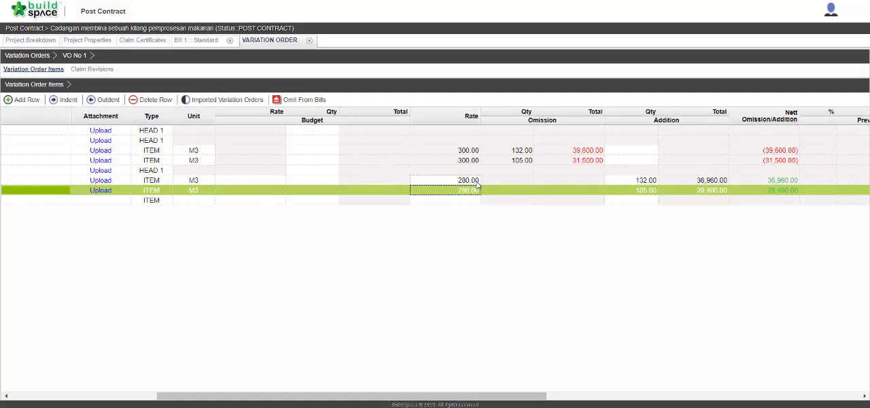
Return to the list of variation orders and set the status of VO No 1 to Approved.
{"action": "scroll", "coordinate": [476, 182], "scroll_direction": "right", "scroll_amount": 5}
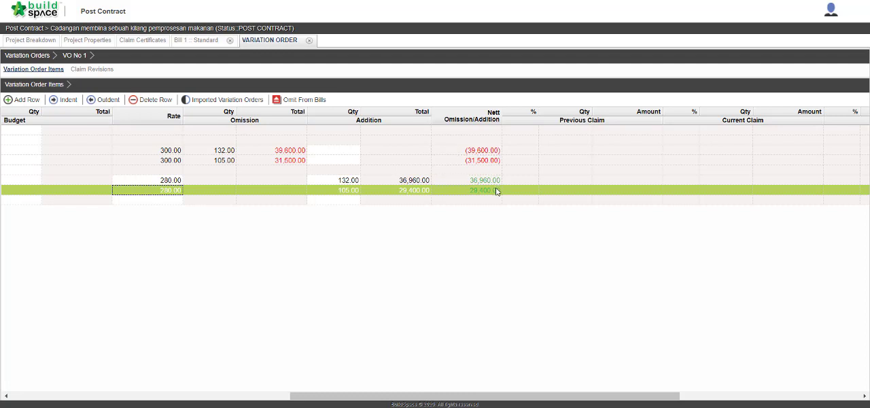
{"action": "scroll", "coordinate": [496, 189], "scroll_direction": "left", "scroll_amount": 5}
{"action": "scroll", "coordinate": [495, 192], "scroll_direction": "left", "scroll_amount": 2}
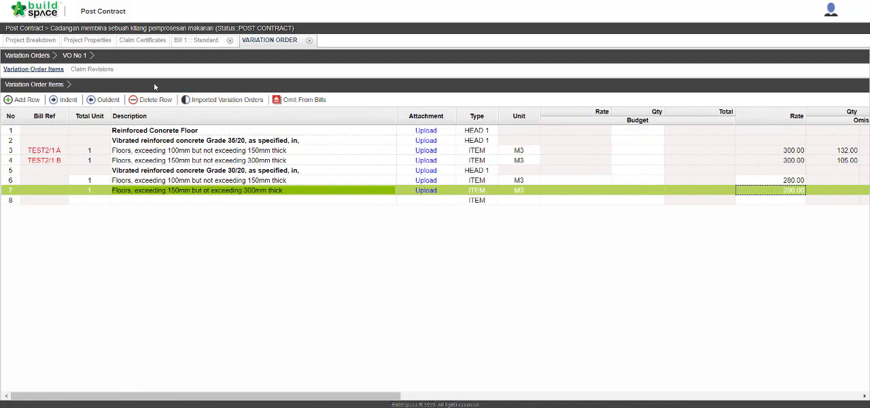
{"action": "left_click", "coordinate": [27, 55]}
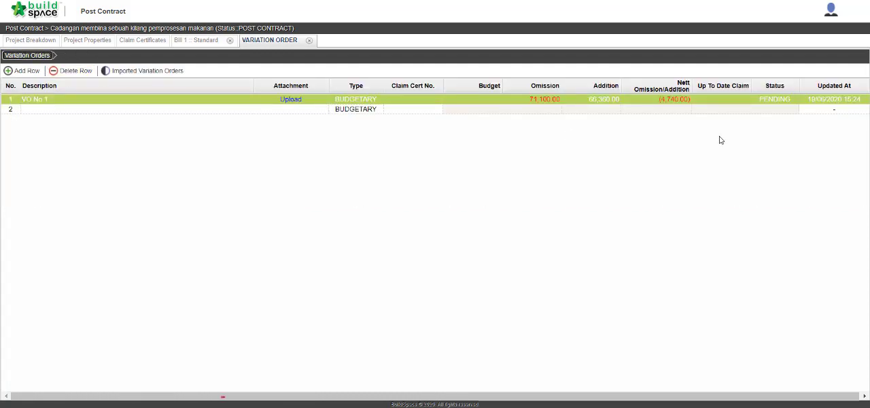
{"action": "double_click", "coordinate": [766, 102]}
{"action": "left_click", "coordinate": [774, 100]}
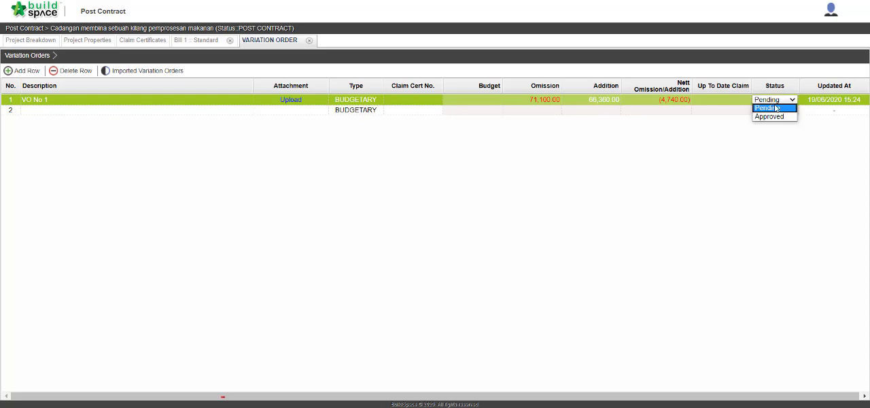
{"action": "left_click", "coordinate": [780, 114]}
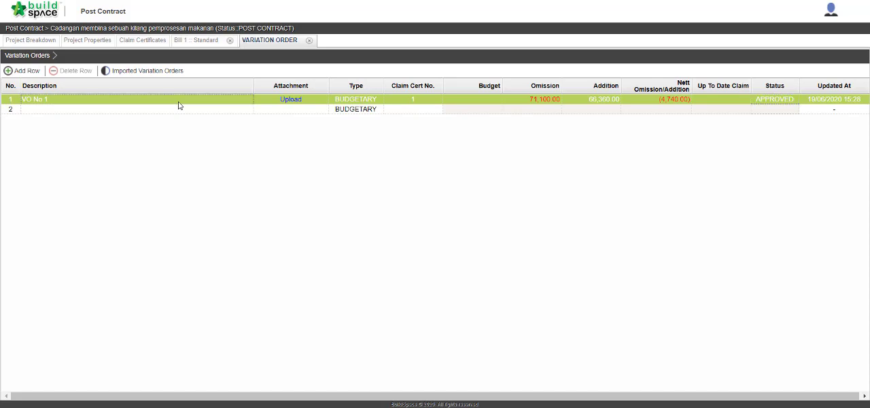
Add a new claim revision to VO No 1 and confirm it.
{"action": "left_click", "coordinate": [178, 101]}
{"action": "left_click", "coordinate": [99, 70]}
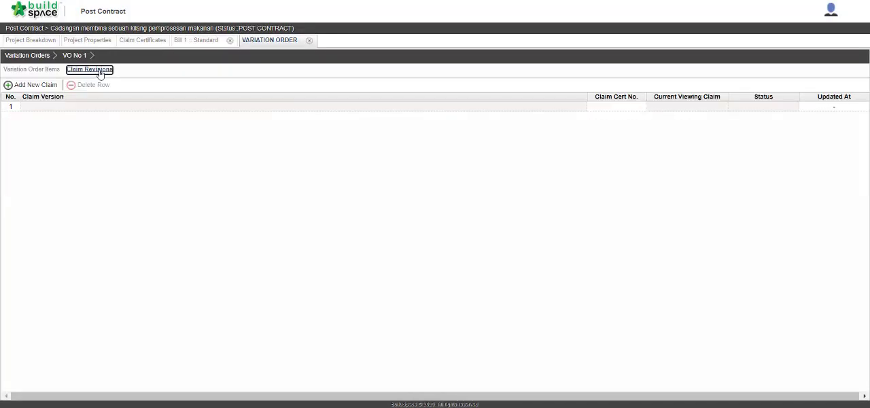
{"action": "left_click", "coordinate": [54, 85]}
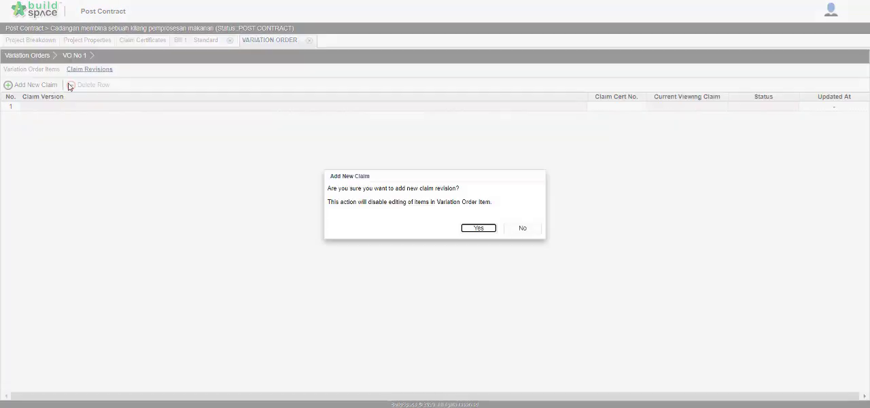
{"action": "left_click", "coordinate": [479, 229]}
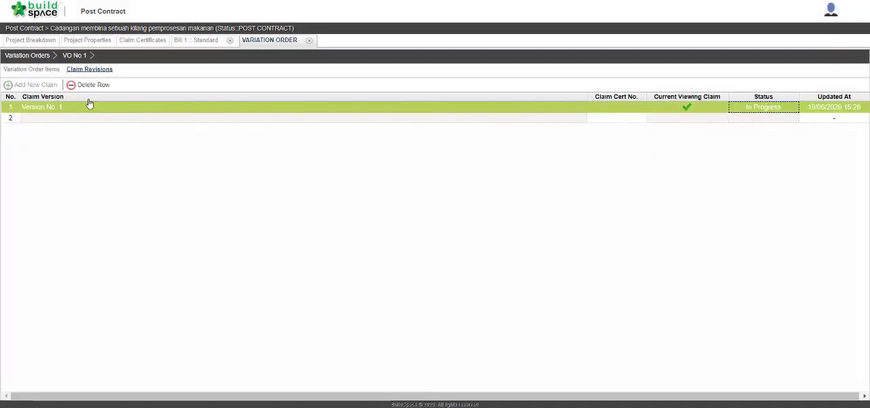
Set the current claim percentage of both Grade 30/20 floor items in VO No 1 to 3%.
{"action": "left_click", "coordinate": [31, 72]}
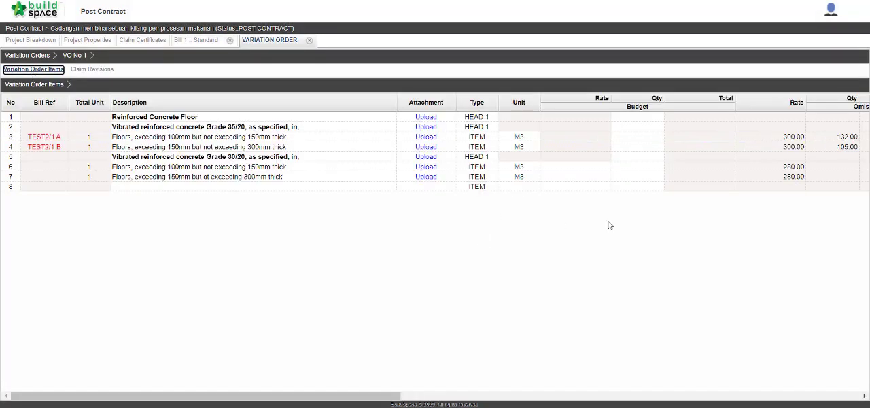
{"action": "scroll", "coordinate": [646, 222], "scroll_direction": "right", "scroll_amount": 5}
{"action": "scroll", "coordinate": [647, 222], "scroll_direction": "right", "scroll_amount": 5}
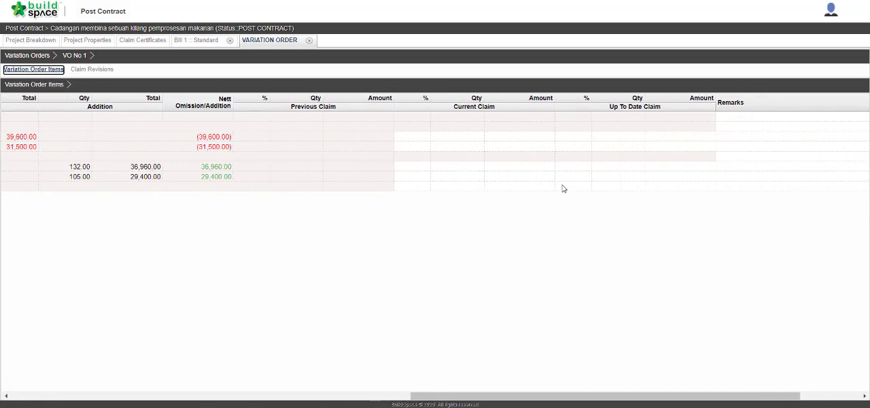
{"action": "left_click", "coordinate": [425, 167]}
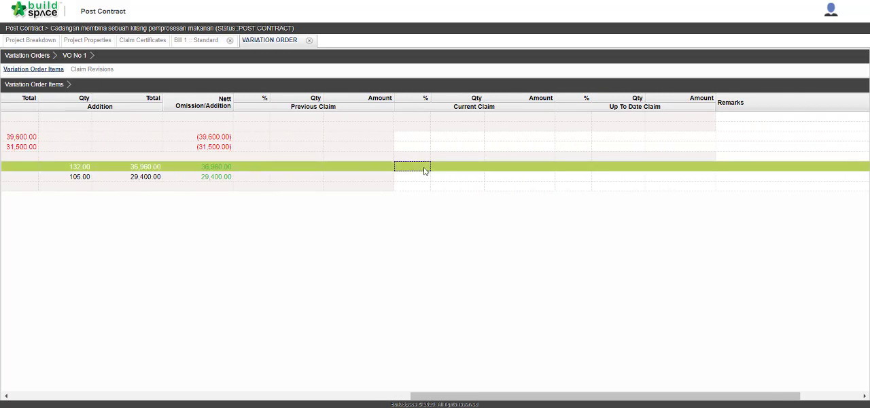
{"action": "double_click", "coordinate": [425, 170]}
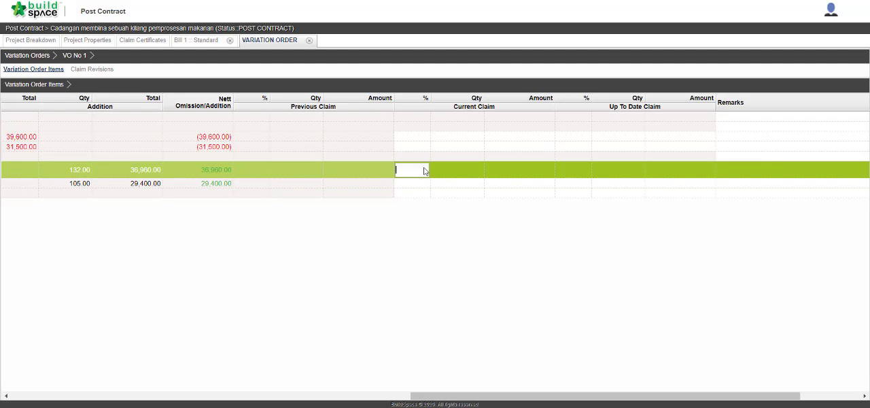
{"action": "type", "text": "3"}
{"action": "key", "text": "Return"}
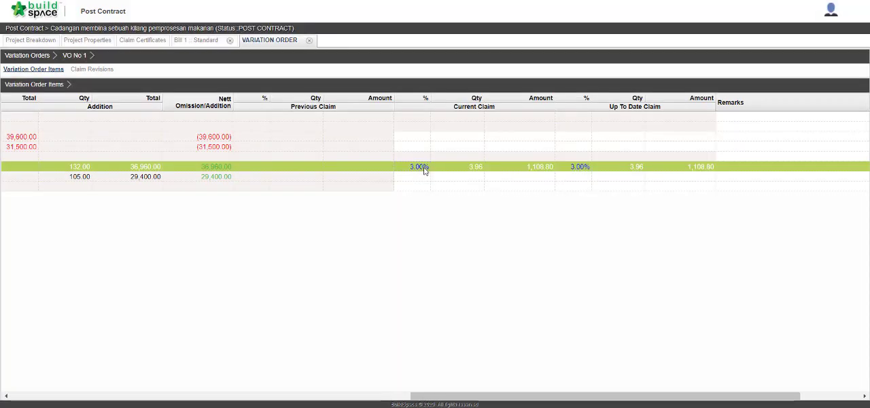
{"action": "double_click", "coordinate": [418, 177]}
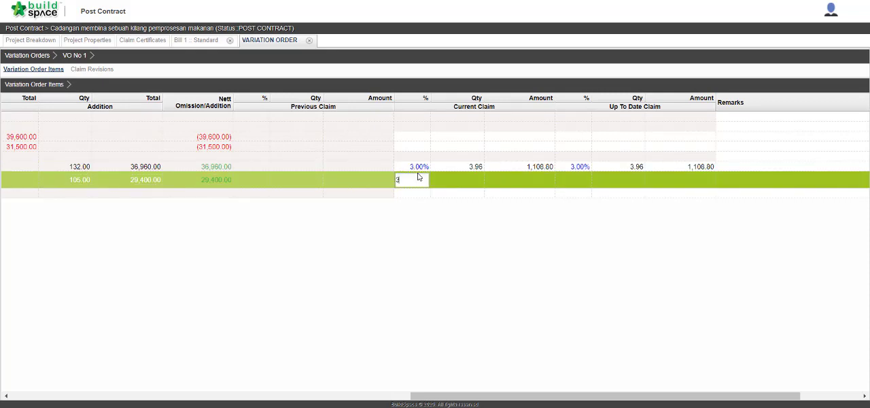
{"action": "key", "text": "Return"}
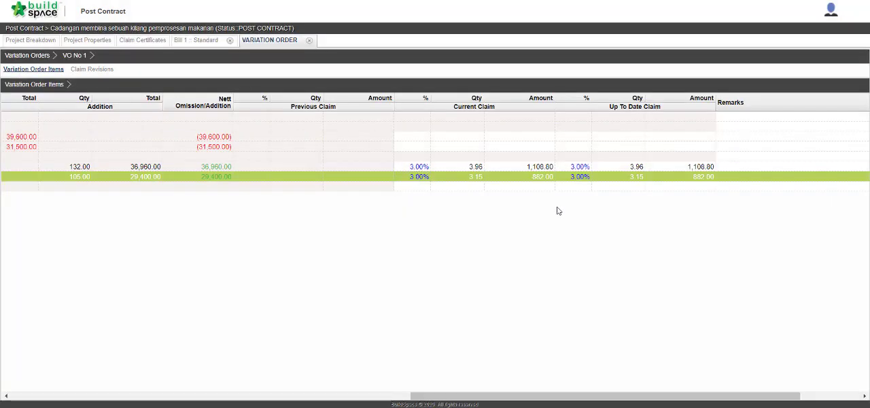
Set the status of VO No 1's claim revision Version No. 1 to Locked and confirm the change.
{"action": "scroll", "coordinate": [547, 212], "scroll_direction": "left", "scroll_amount": 10}
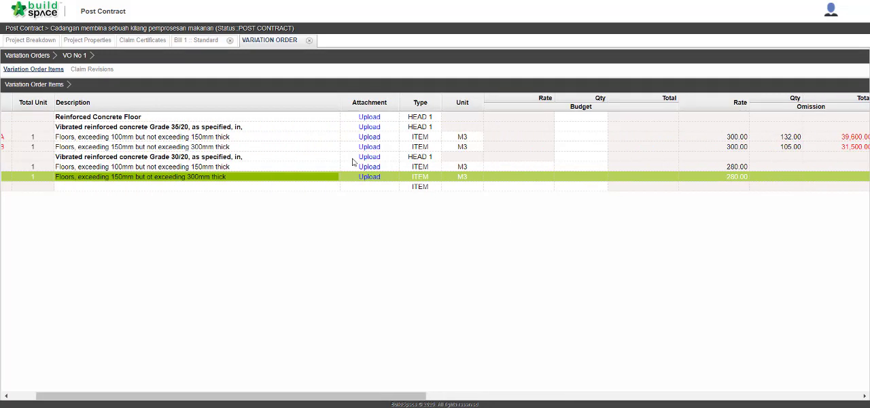
{"action": "left_click", "coordinate": [92, 69]}
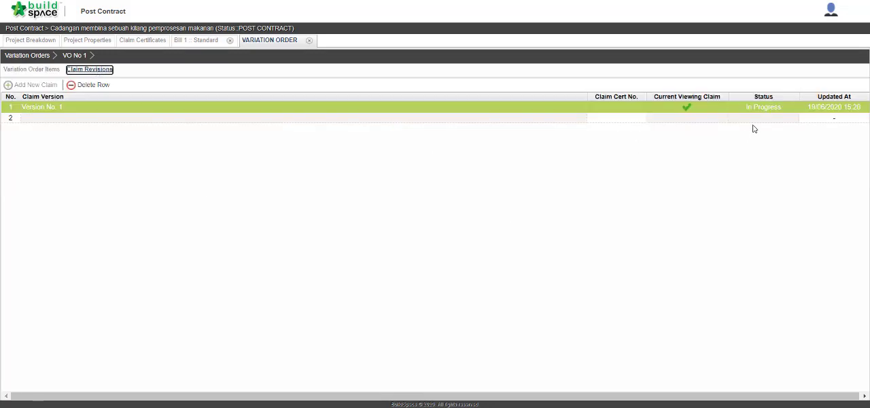
{"action": "left_click", "coordinate": [768, 108]}
{"action": "double_click", "coordinate": [768, 106]}
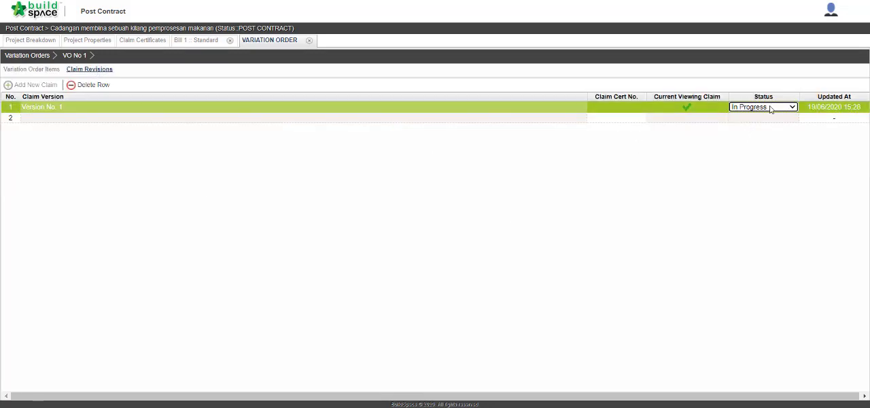
{"action": "left_click", "coordinate": [770, 107]}
{"action": "left_click", "coordinate": [771, 118]}
{"action": "left_click", "coordinate": [770, 109]}
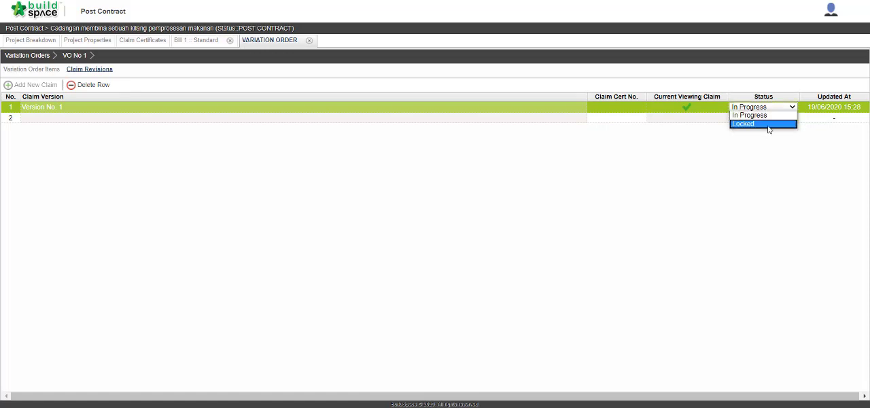
{"action": "left_click", "coordinate": [769, 125]}
{"action": "left_click", "coordinate": [422, 219]}
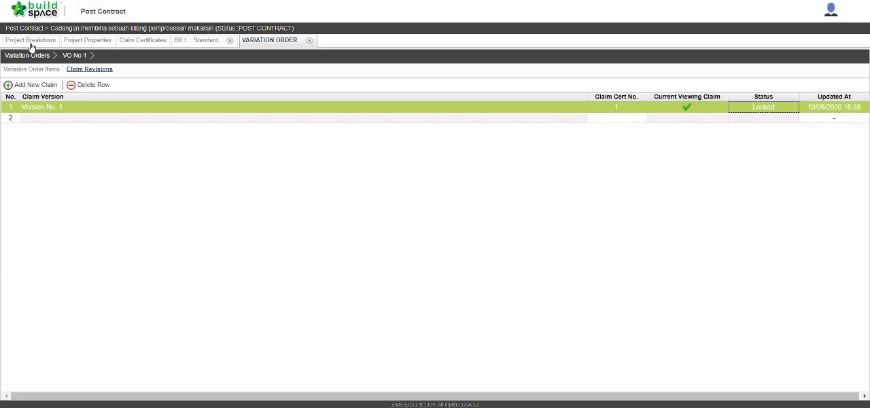
Check the up-to-date claim percentages and amounts of Bill 1 and the variation order in the project breakdown.
{"action": "left_click", "coordinate": [31, 41]}
{"action": "left_click", "coordinate": [466, 59]}
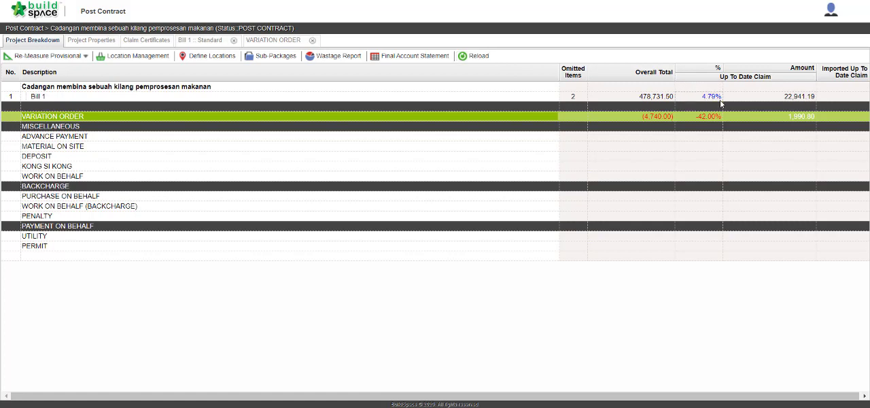
{"action": "left_click", "coordinate": [712, 99]}
{"action": "left_click", "coordinate": [721, 117]}
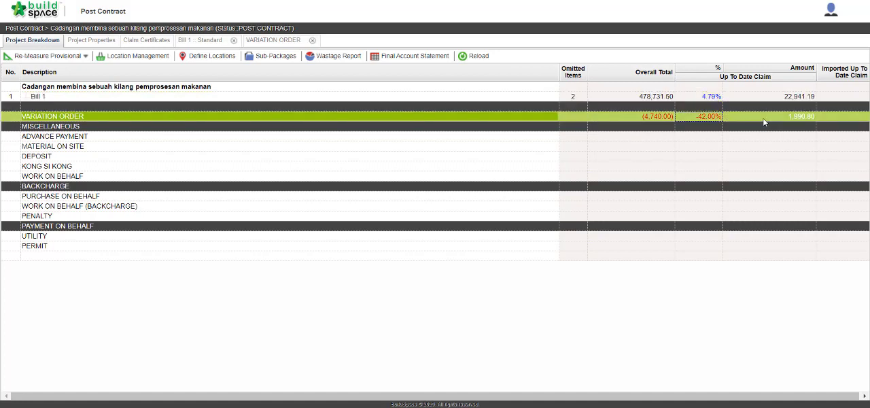
{"action": "left_click", "coordinate": [809, 119]}
Open the claim certificate list and reload it to check the amount certified for claim 1.
{"action": "left_click", "coordinate": [155, 42]}
{"action": "left_click", "coordinate": [38, 71]}
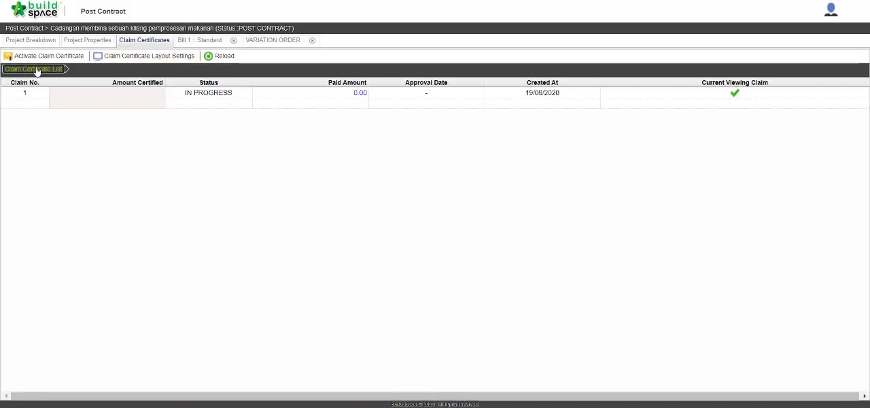
{"action": "left_click", "coordinate": [215, 58]}
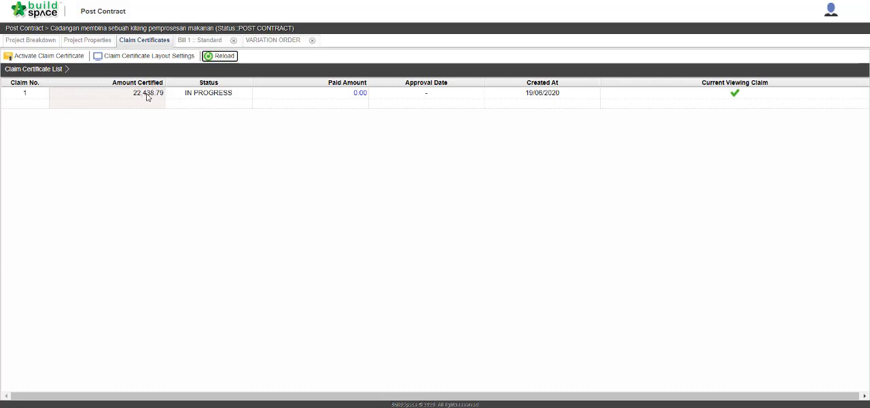
Open the printable Certificate of Payment for claim 1 and examine its work done, deductions and net payable sections.
{"action": "double_click", "coordinate": [152, 100]}
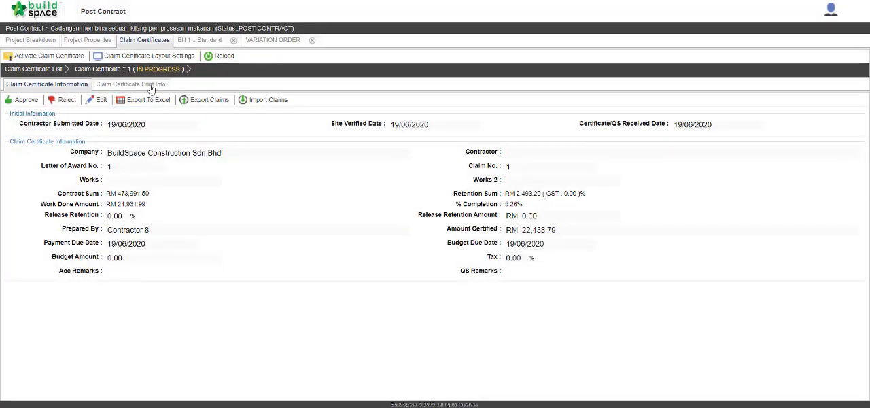
{"action": "left_click", "coordinate": [150, 84]}
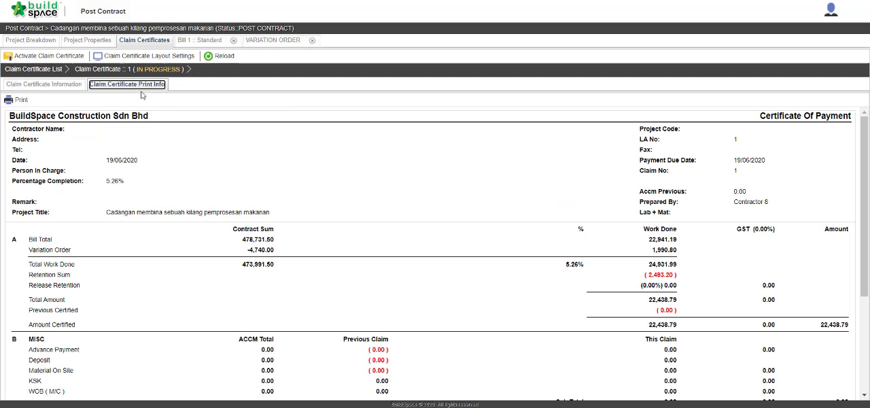
{"action": "left_click", "coordinate": [21, 102]}
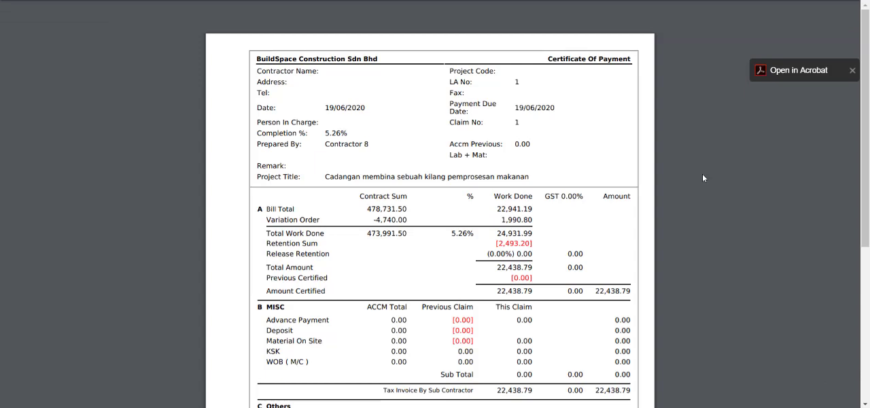
{"action": "scroll", "coordinate": [608, 184], "scroll_direction": "down", "scroll_amount": 3}
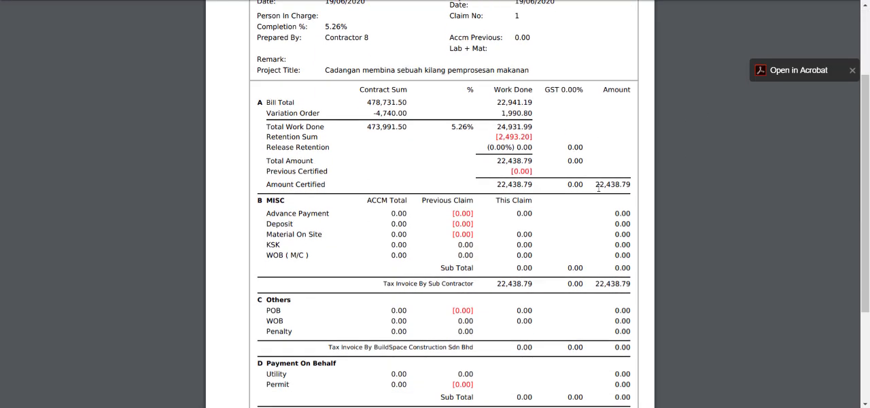
{"action": "scroll", "coordinate": [598, 188], "scroll_direction": "down", "scroll_amount": 2}
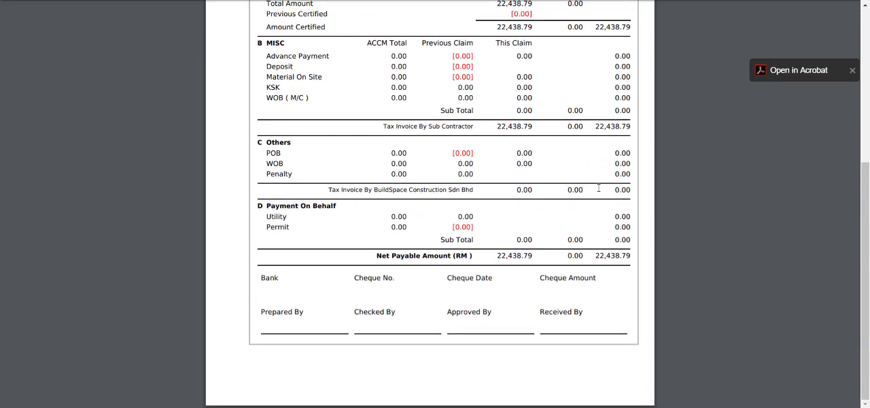
{"action": "scroll", "coordinate": [599, 188], "scroll_direction": "up", "scroll_amount": 5}
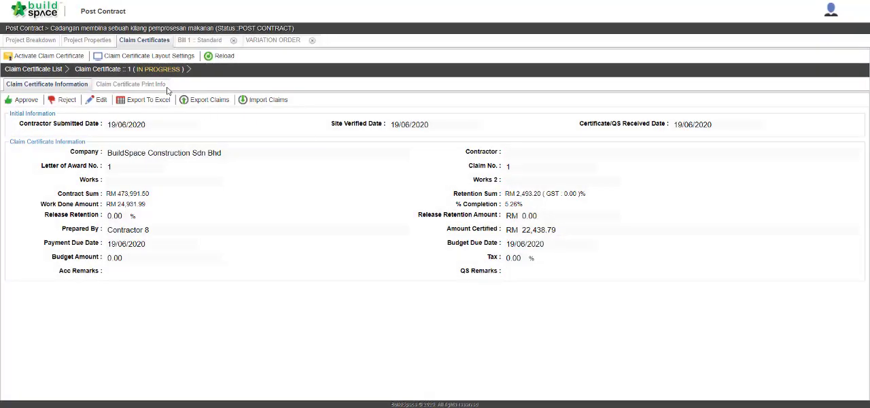
Export the claims of claim certificate 1 as an .ebqclaim file under the suggested file name.
{"action": "left_click", "coordinate": [130, 85]}
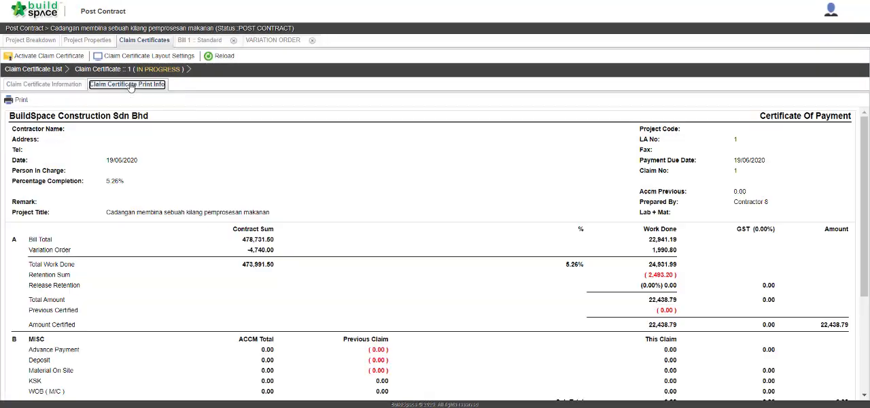
{"action": "left_click", "coordinate": [63, 88]}
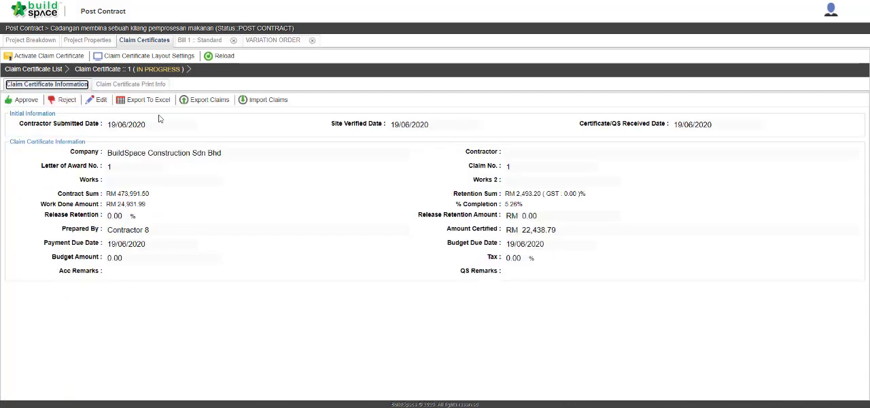
{"action": "left_click", "coordinate": [208, 100]}
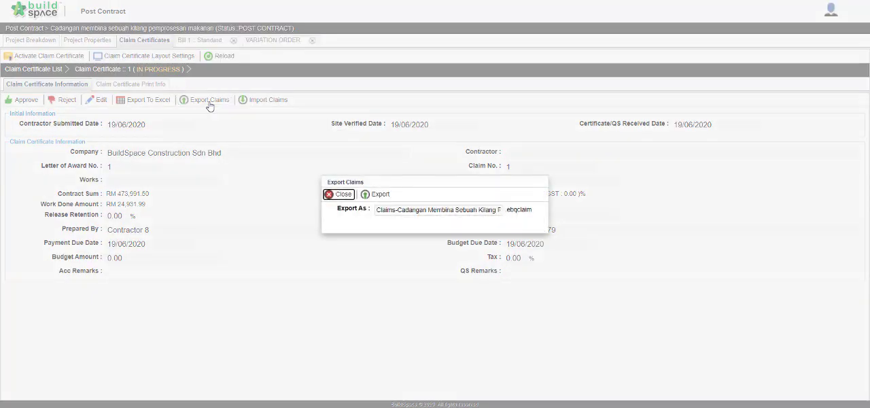
{"action": "left_click", "coordinate": [385, 200]}
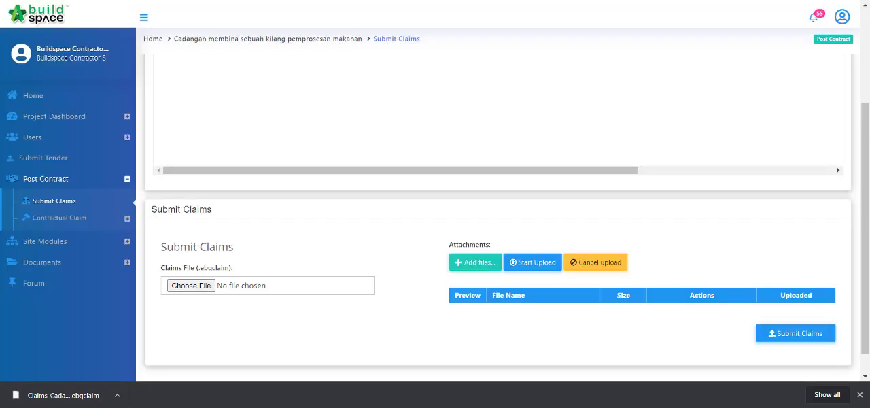
In eProject, submit the claims file Claims-Cadangan_Membina_Sebuah_Kilang_Pemprosesan_Makanan_v1.ebqclaim, confirm the one-time submission and review the submitted claim's details.
{"action": "left_click", "coordinate": [193, 287]}
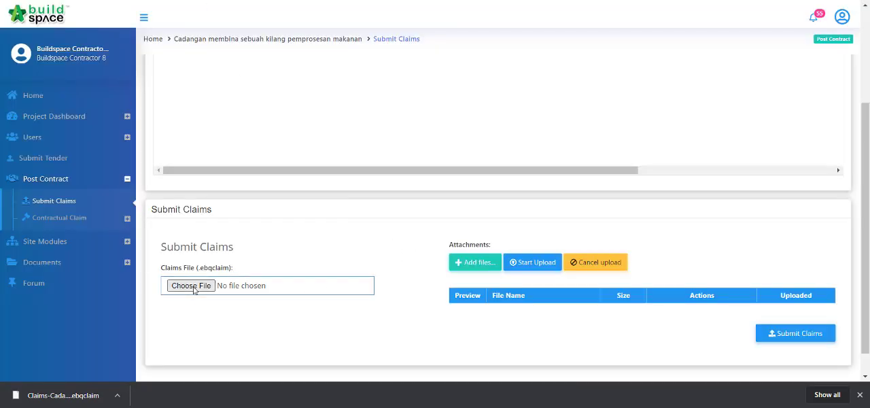
{"action": "left_click", "coordinate": [492, 168]}
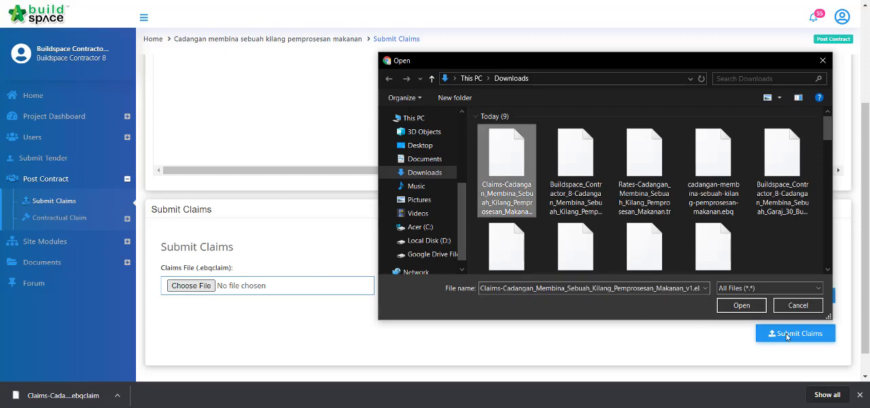
{"action": "left_click", "coordinate": [744, 307]}
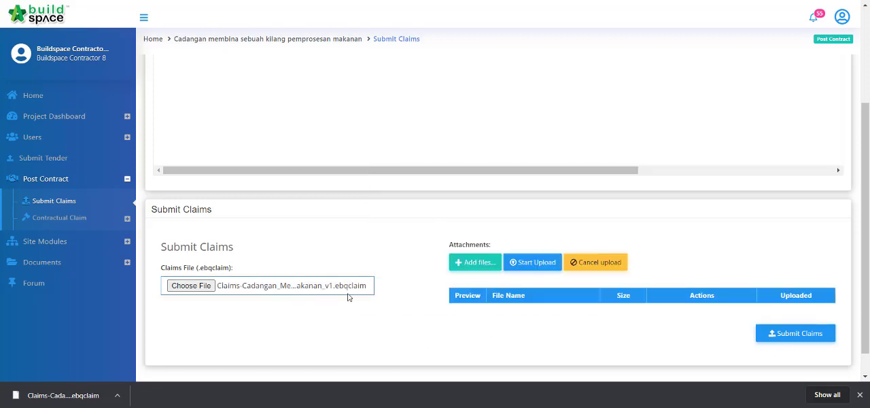
{"action": "left_click", "coordinate": [815, 342]}
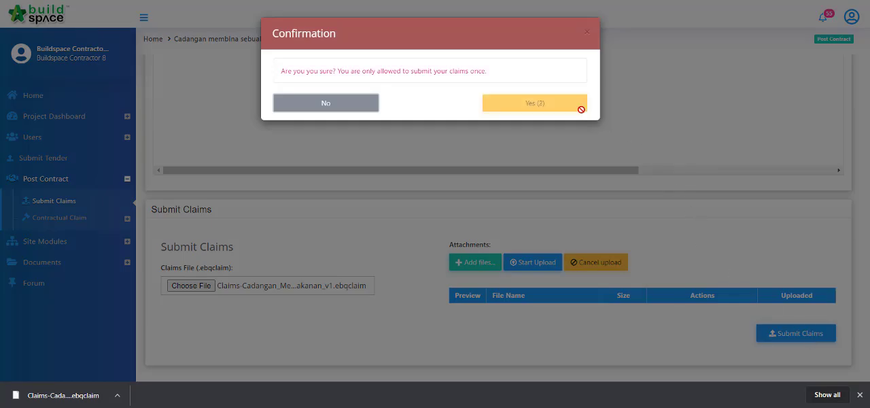
{"action": "left_click", "coordinate": [578, 108]}
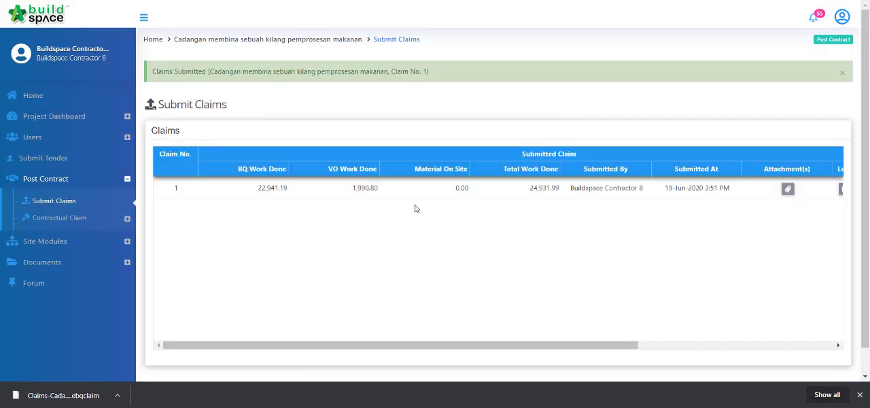
{"action": "scroll", "coordinate": [416, 208], "scroll_direction": "right", "scroll_amount": 5}
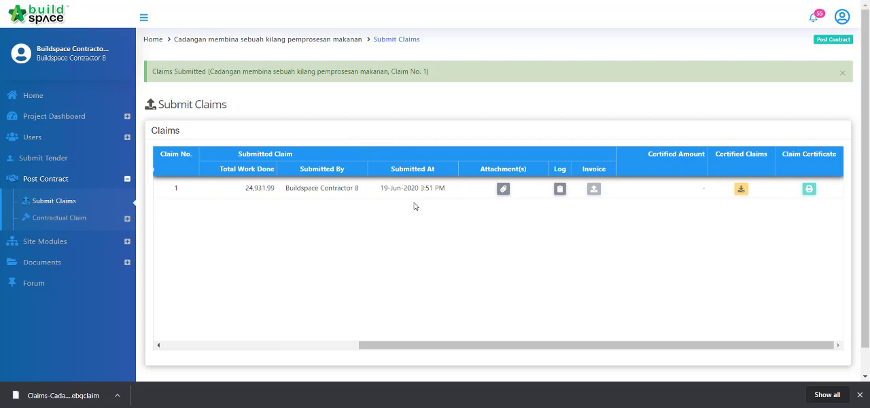
{"action": "scroll", "coordinate": [415, 206], "scroll_direction": "left", "scroll_amount": 5}
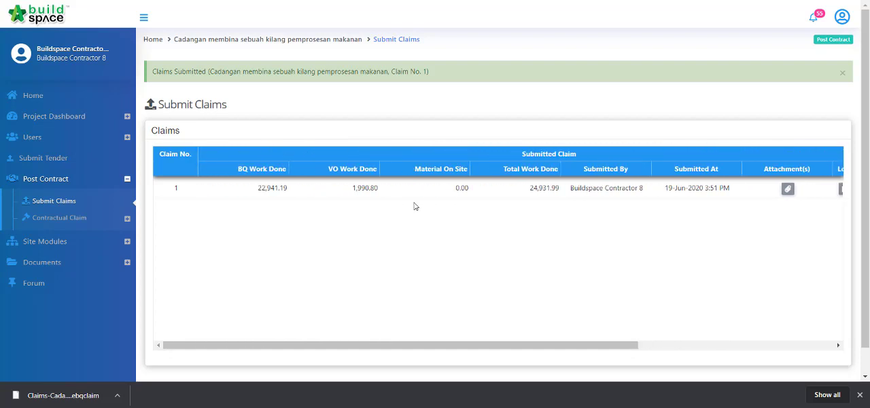